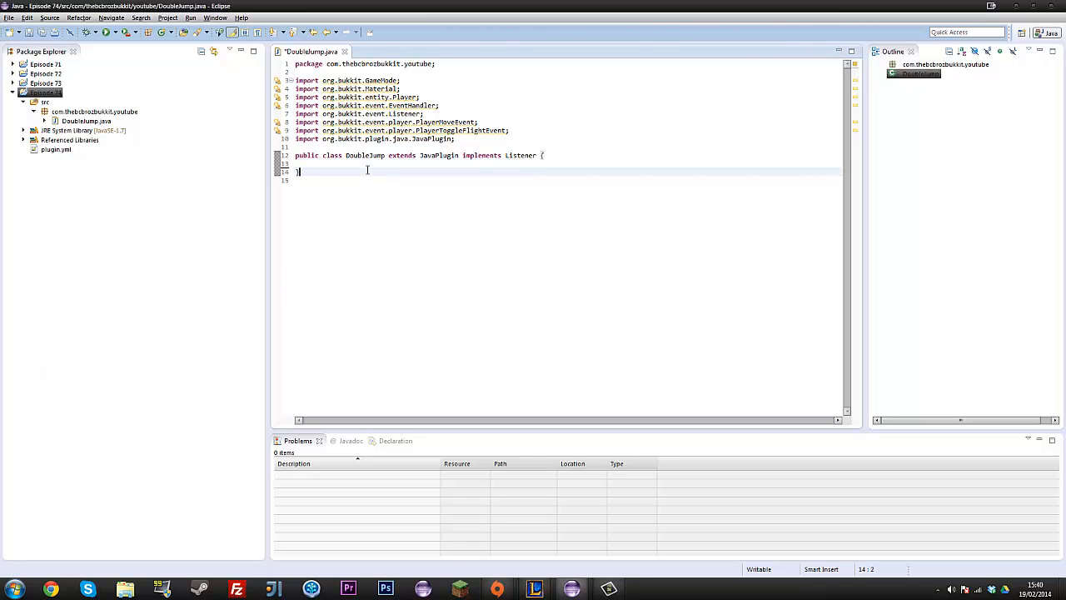
Organize imports to leave only Listener and JavaPlugin, save, and add blank lines in the class body
key(ctrl+shift+o)
key(ctrl+s)
key(Return)
key(Return)
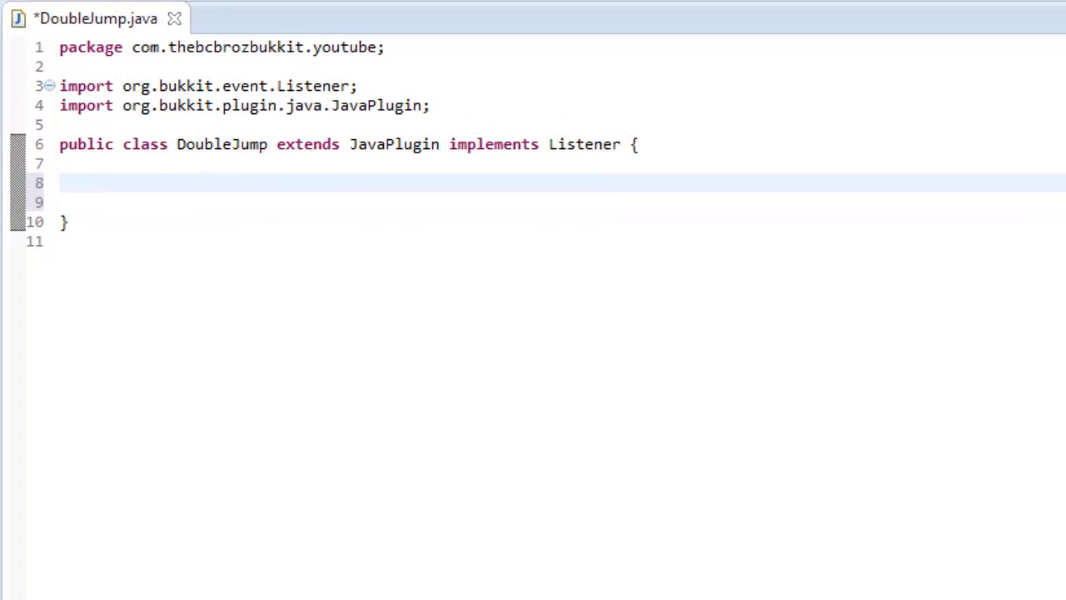
key(Down)
key(Up)
text(public voi)
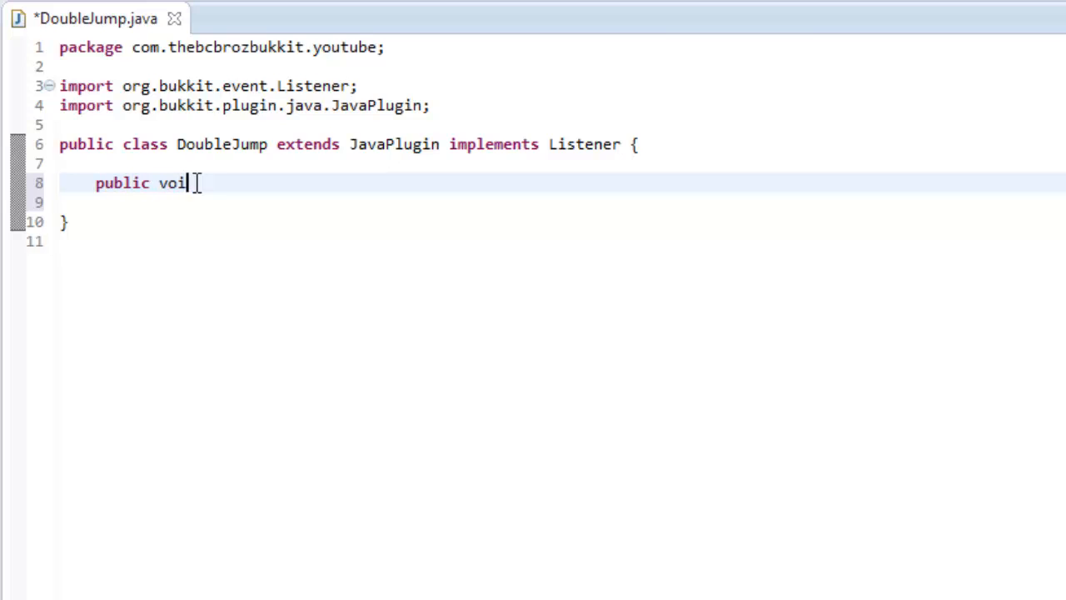
text(d onEnable() {)
Write the onEnable header and getServer().getPluginManager(), undoing a mistaken getPlayer completion
key(Return)
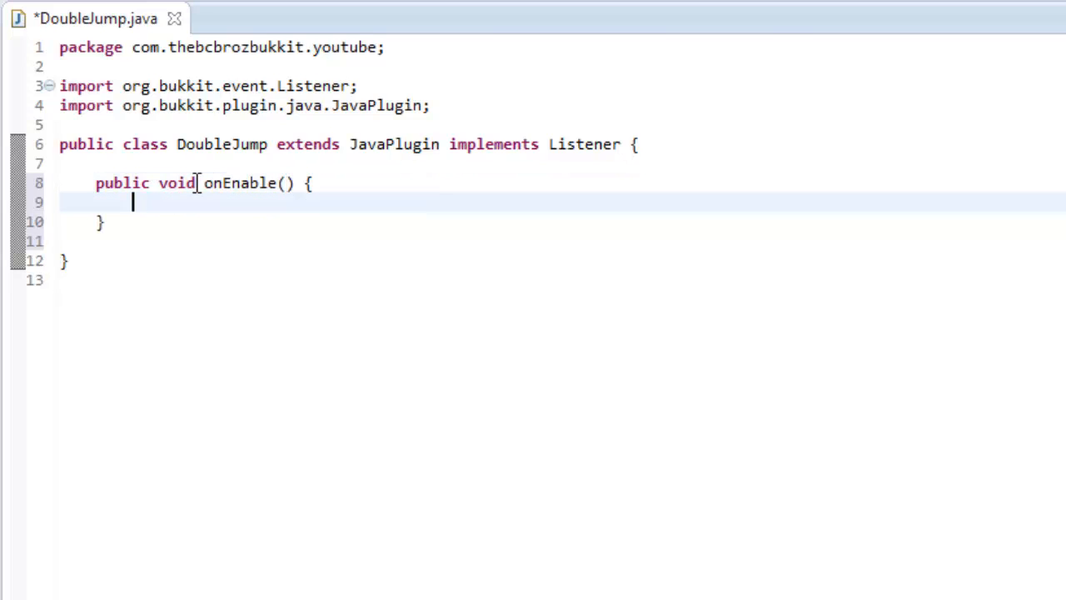
text(getserver().)
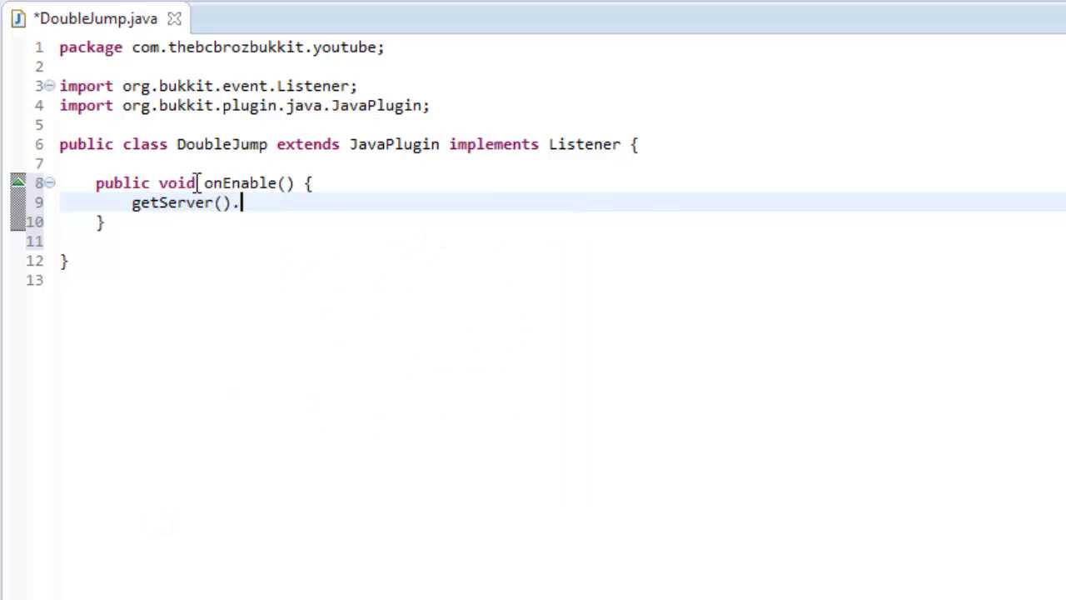
key(Return)
text(.getpl)
key(Return)
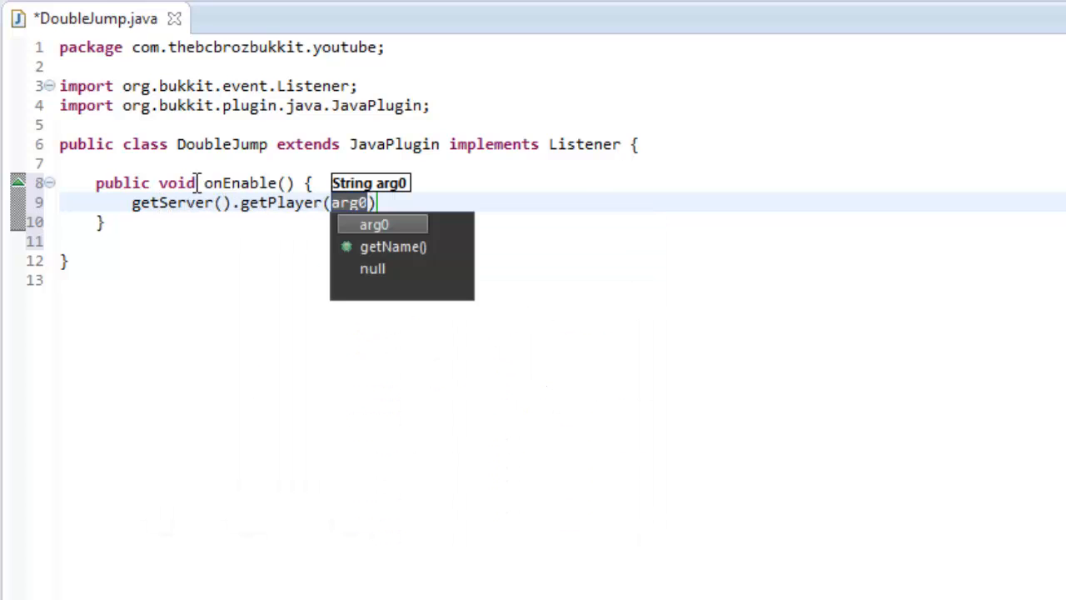
key(ctrl+z)
key(BackSpace)
text(getpl)
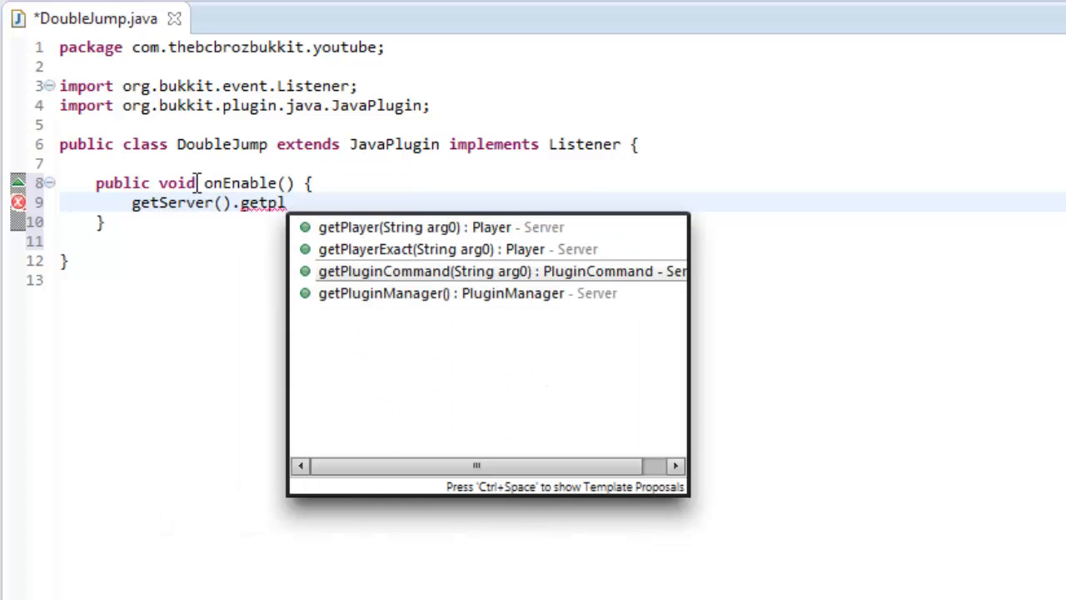
key(Down)
key(Down)
key(Down)
key(Return)
text(.reg)
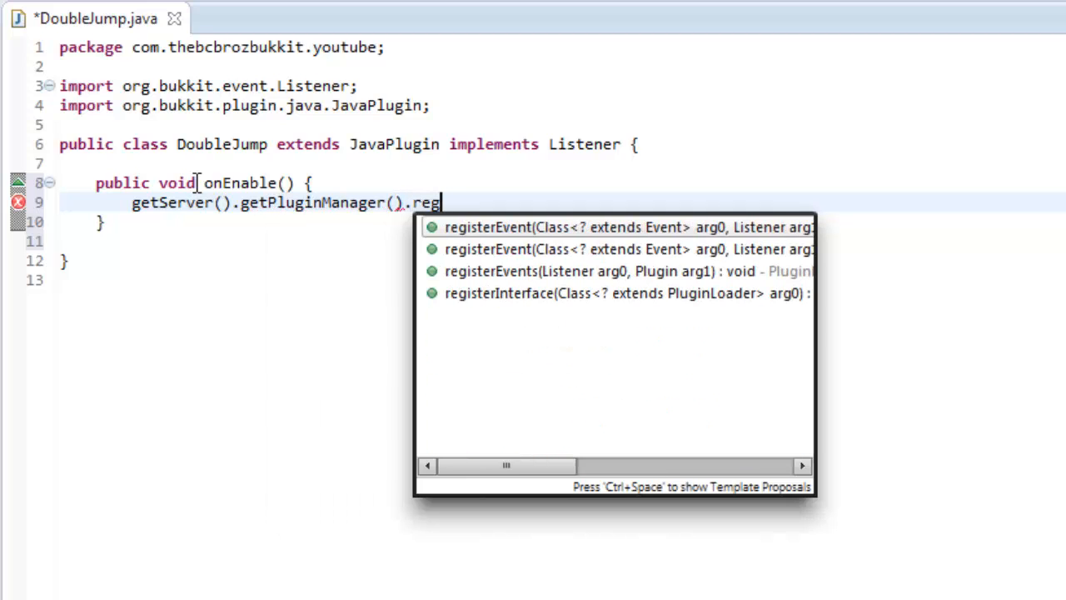
text(i)
Complete registerEvents(this, this); and add a blank line after onEnable
key(Down)
key(Down)
key(Return)
text(this)
key(Tab)
text(this)
key(Return)
key(Down)
key(End)
key(Return)
key(Return)
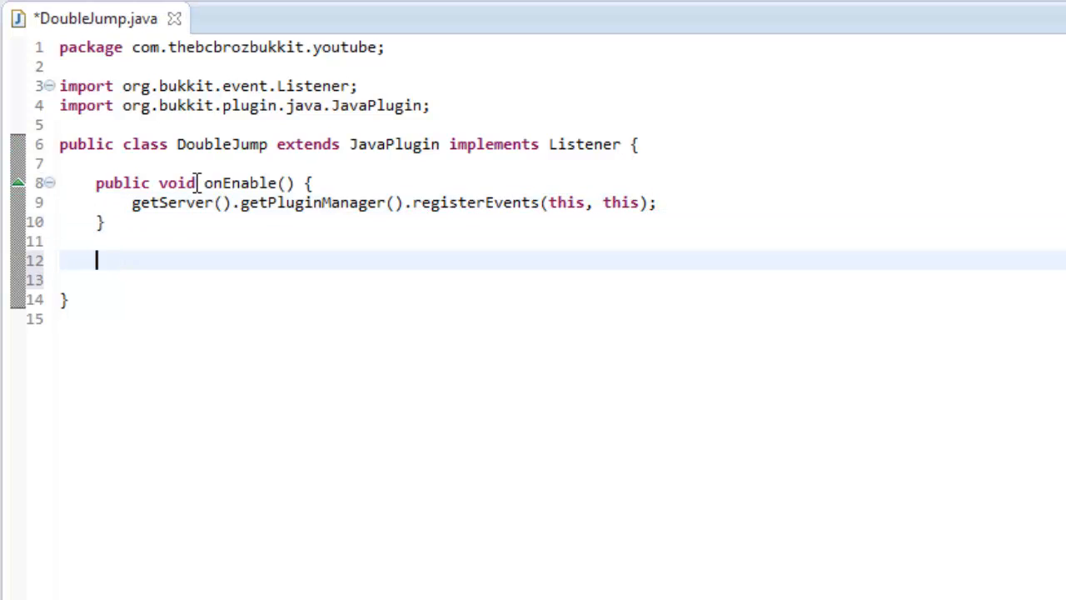
double_click(583, 144)
click(433, 263)
text(Eve)
key(Return)
key(Return)
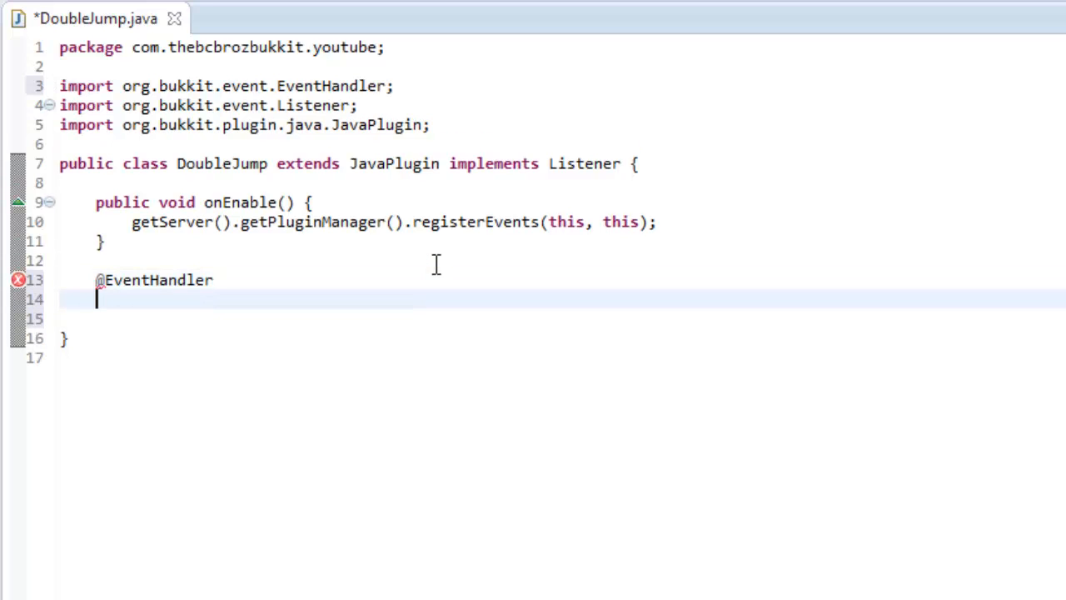
text(public void onPlayerMove(Playrm)
Declare public void onPlayerMove(PlayerMoveEvent event) with an empty body and save
key(BackSpace)
key(BackSpace)
text(erm)
key(Return)
text(event) {)
key(Return)
key(ctrl+s)
key(Down)
key(Down)
key(Delete)
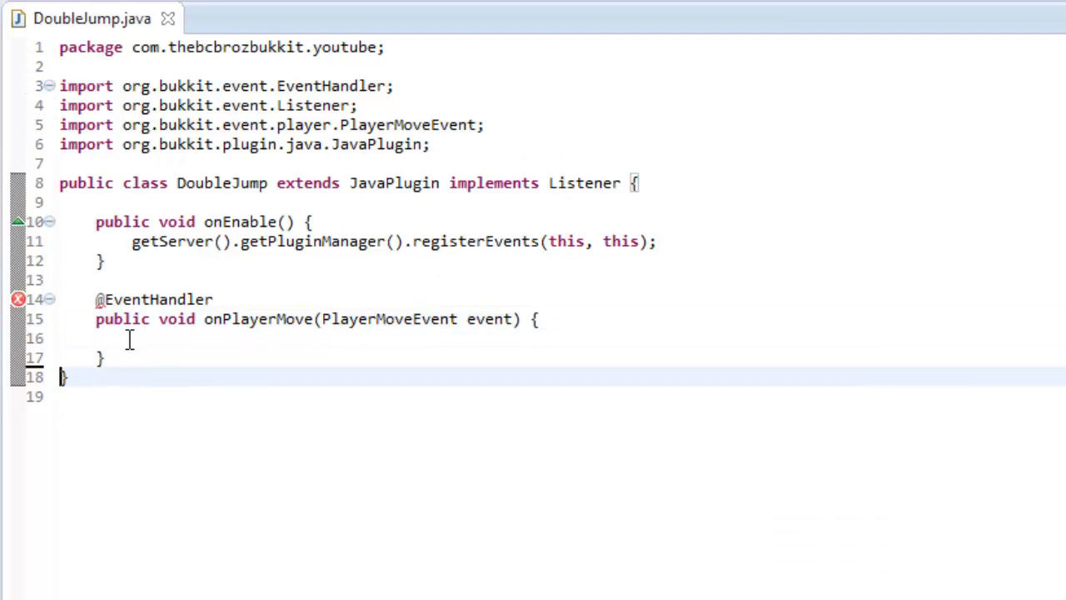
click(132, 337)
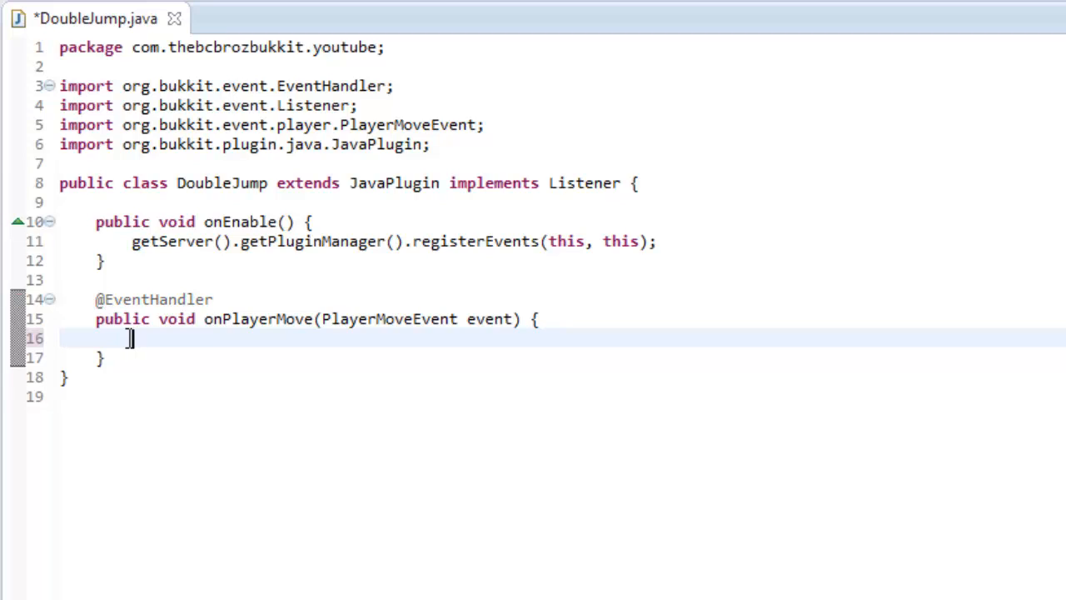
text(Player player = event.)
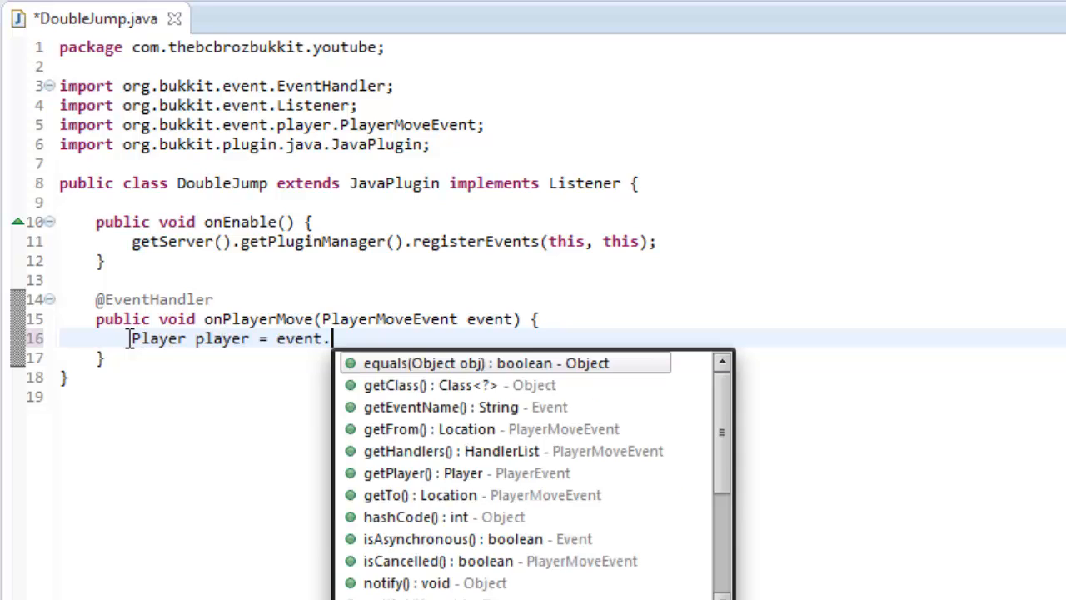
text(getpl)
Add Player player = event.getPlayer(); in onPlayerMove and save
key(Return)
text(;)
key(Return)
key(ctrl+s)
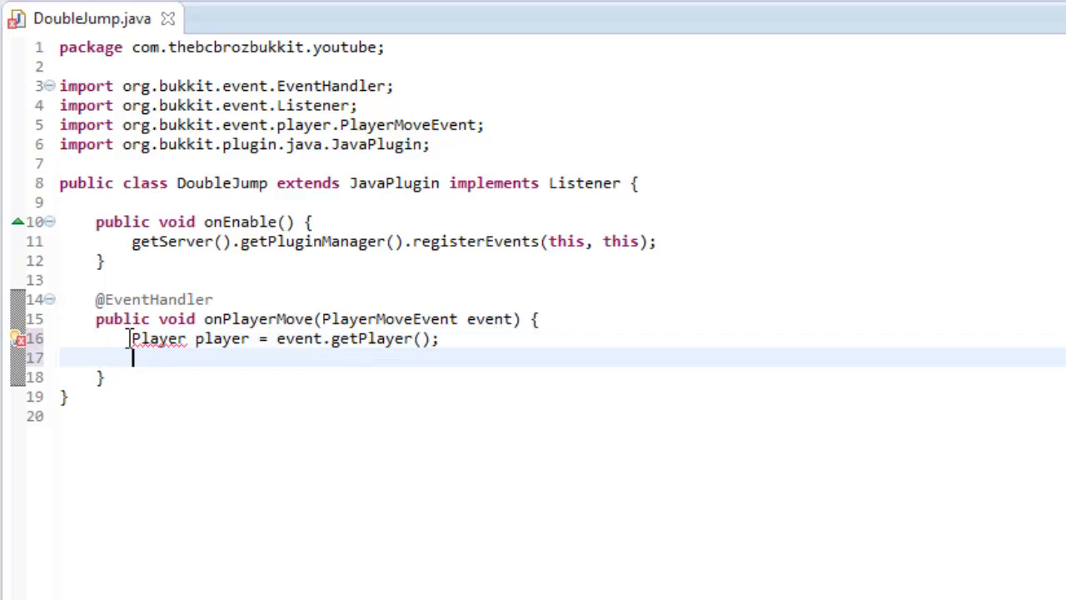
text(if((player.get)
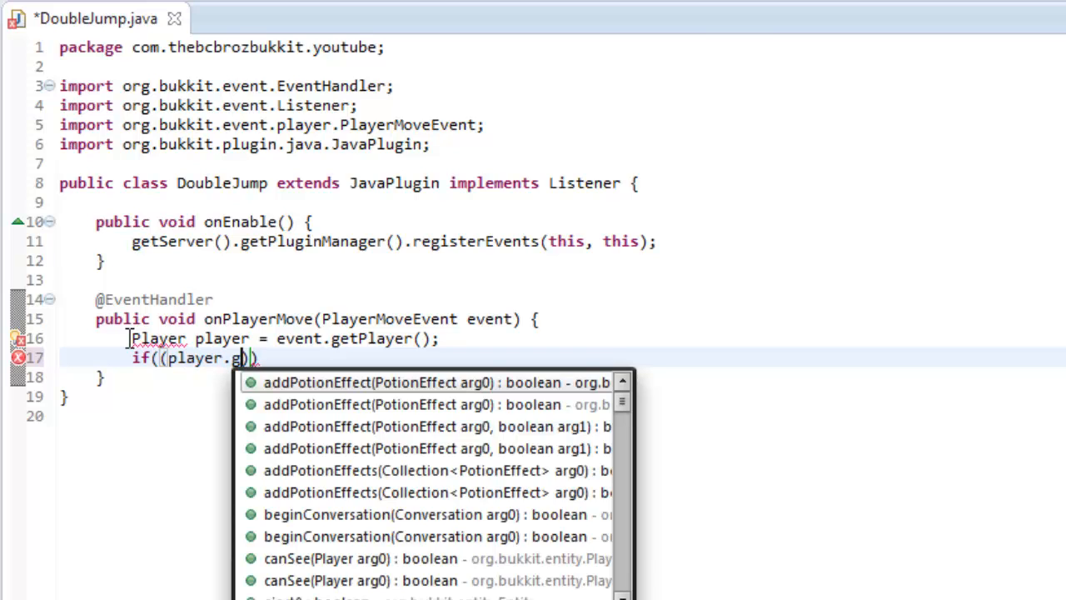
text(gam)
Begin the if condition with player.getGameMode() != GameMode.CREATIVE
key(Return)
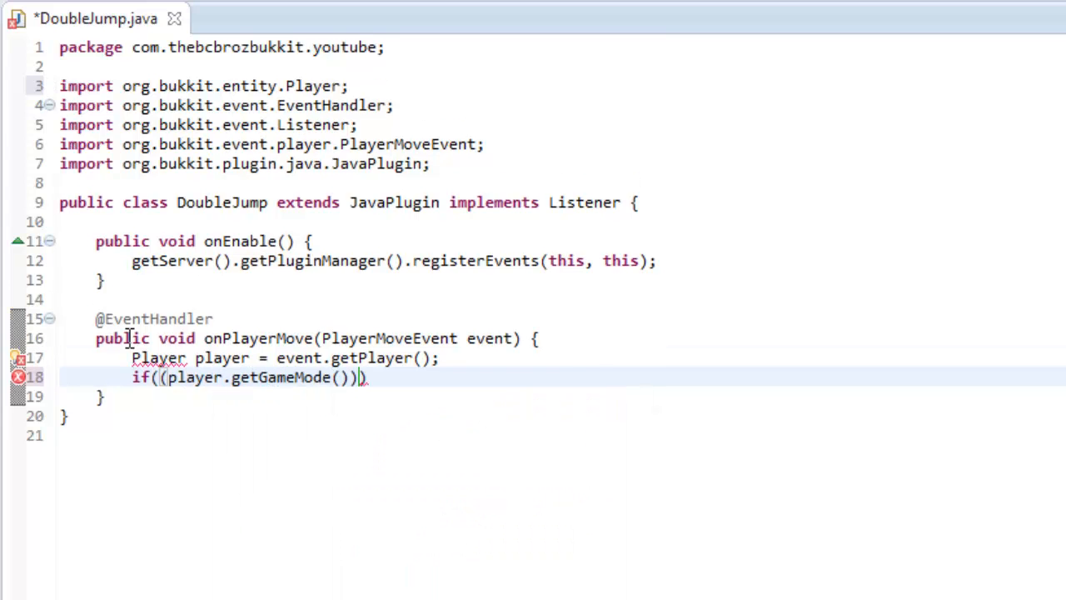
key(Left)
text(!=)
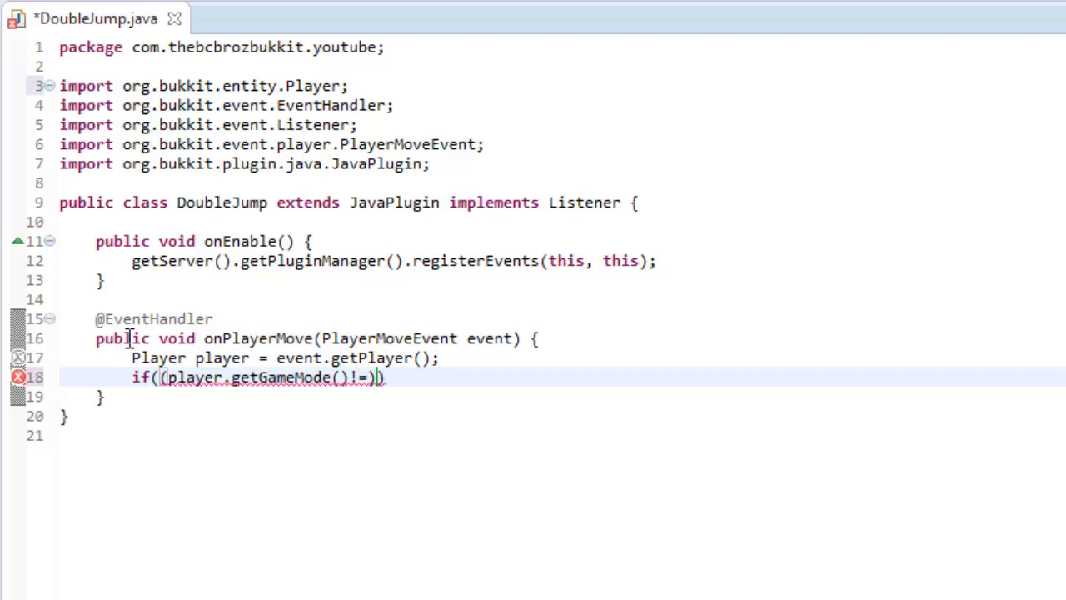
text(GAmemo)
key(Return)
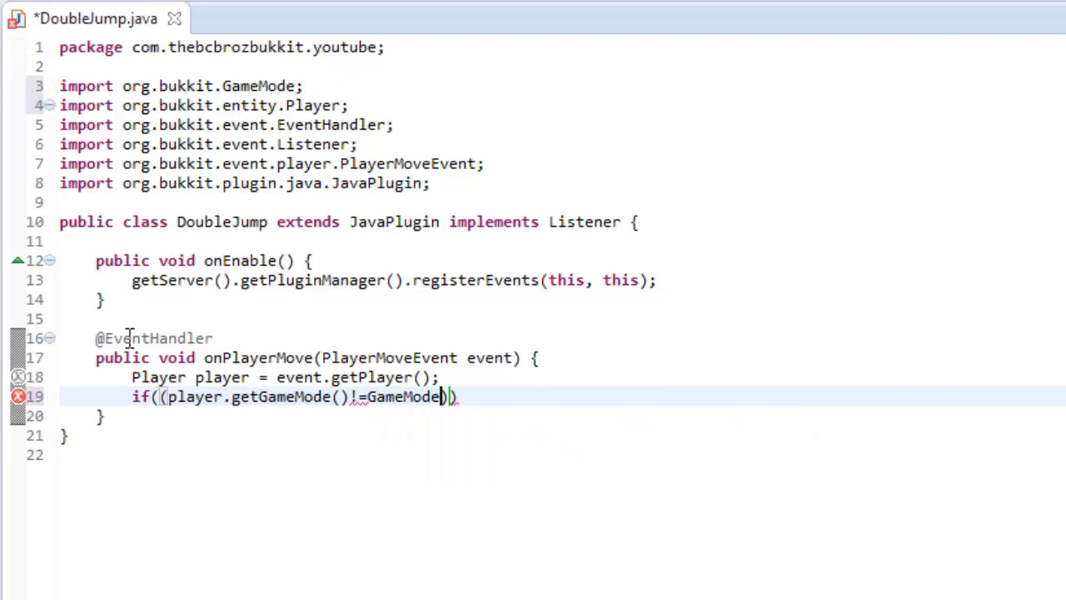
text(.CRAE)
key(BackSpace)
text(EATIVE)
key(Right)
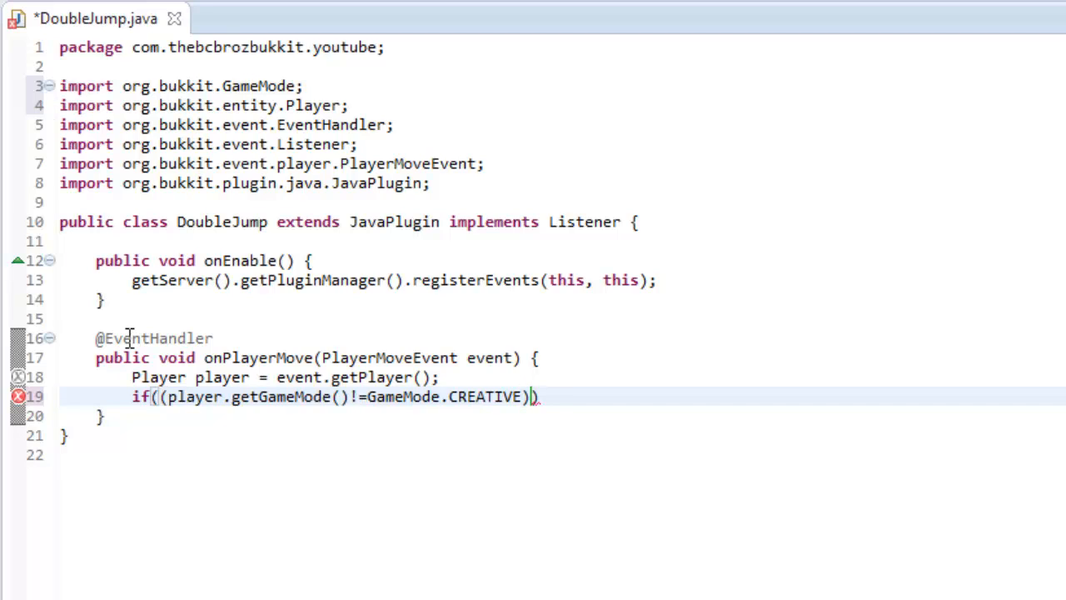
text(&&(player.getl)
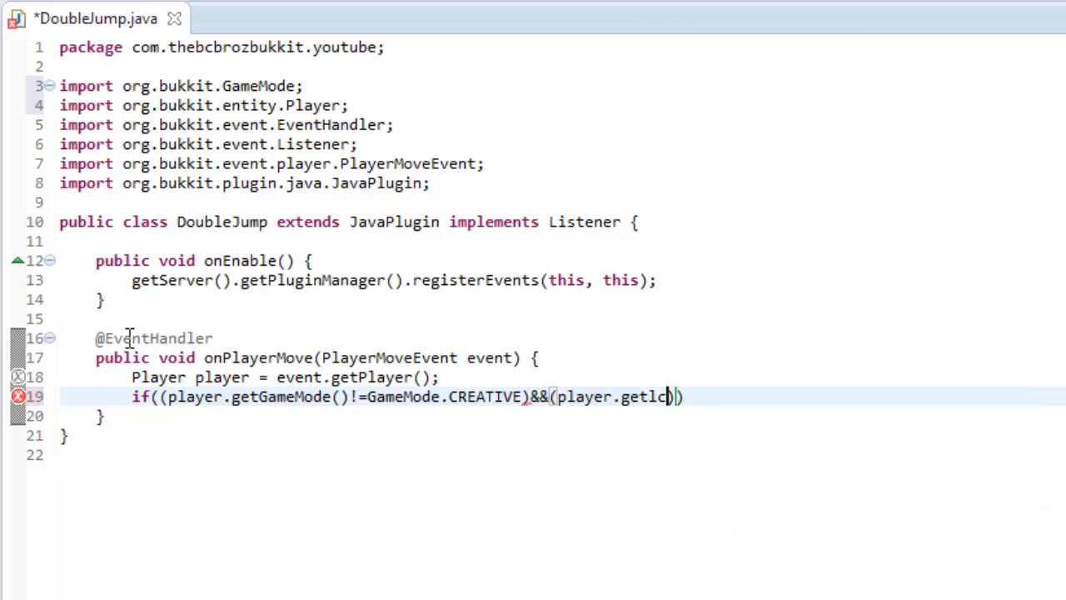
text(o)
Add player.getLocation().subtract(0, 1, 0) to the condition with its coordinates filled
key(Return)
text(.)
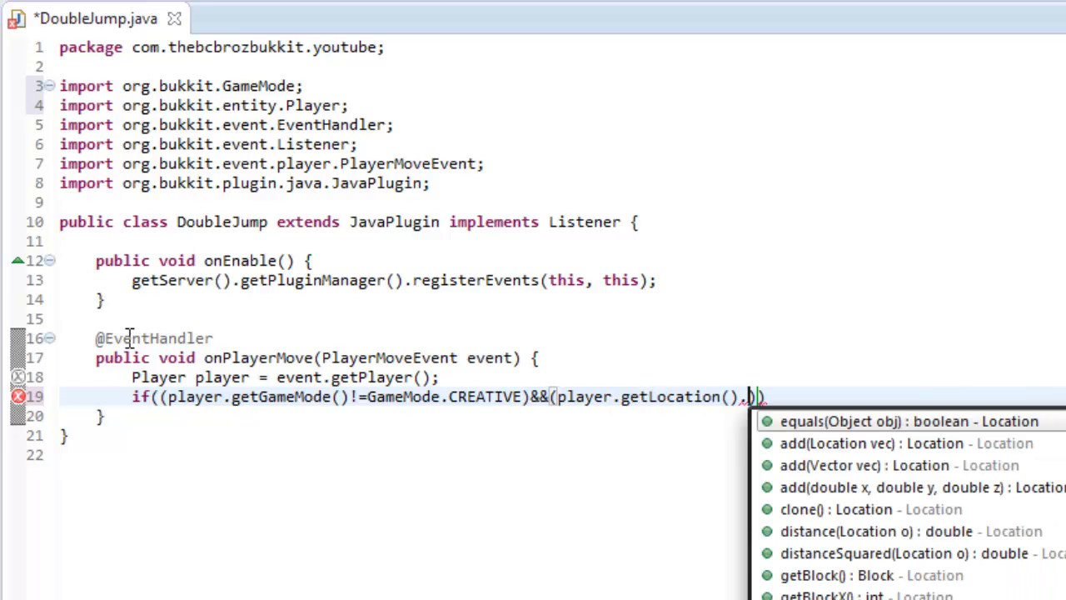
text(sub)
key(Down)
key(Down)
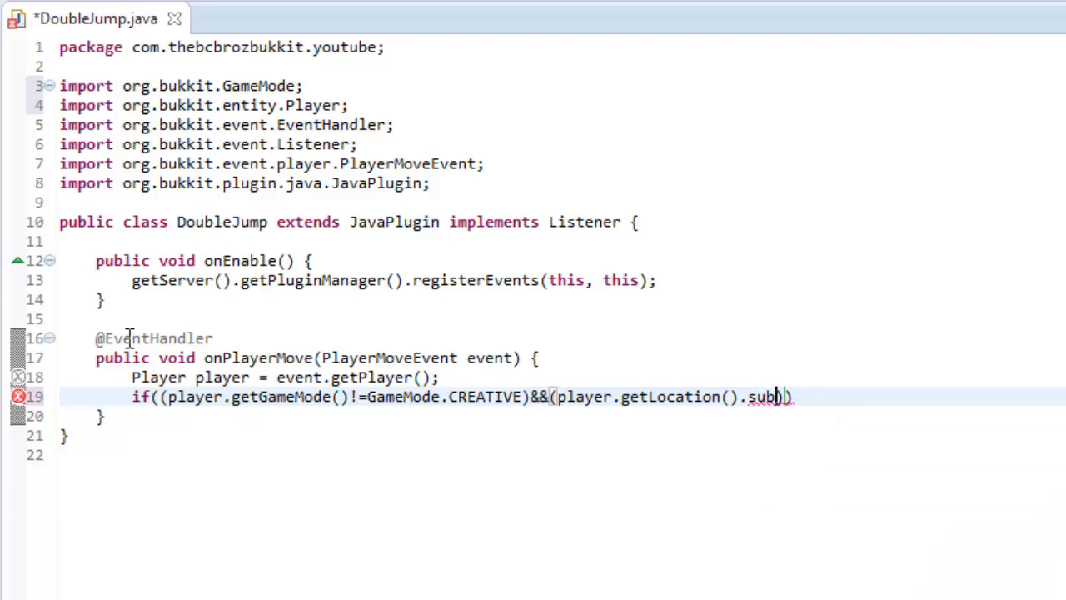
key(Return)
text(0)
key(Tab)
text(1)
key(Tab)
text(0)
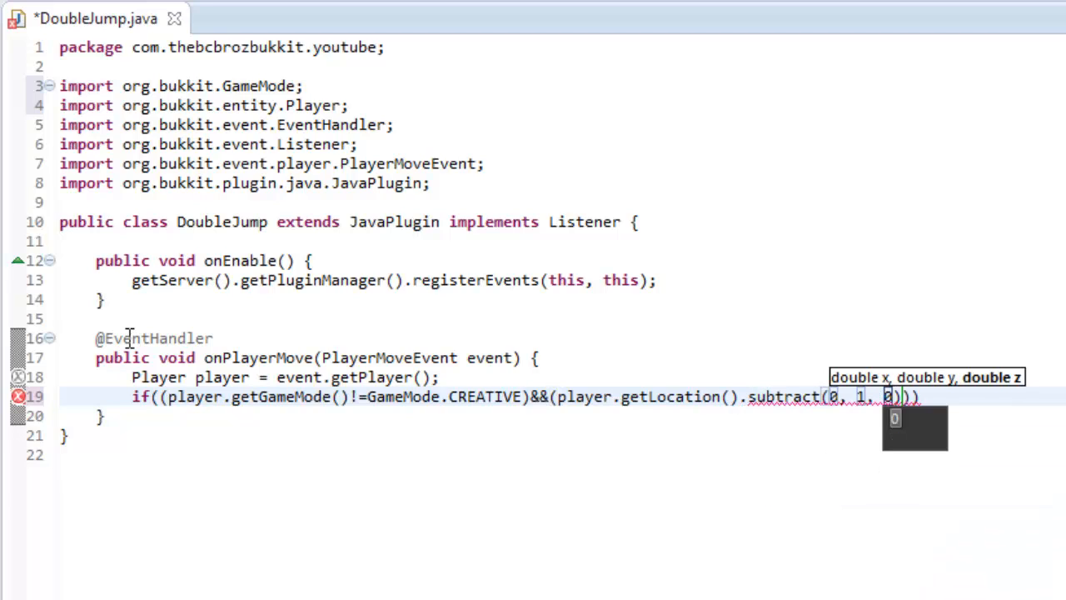
key(Return)
key(Return)
text(.)
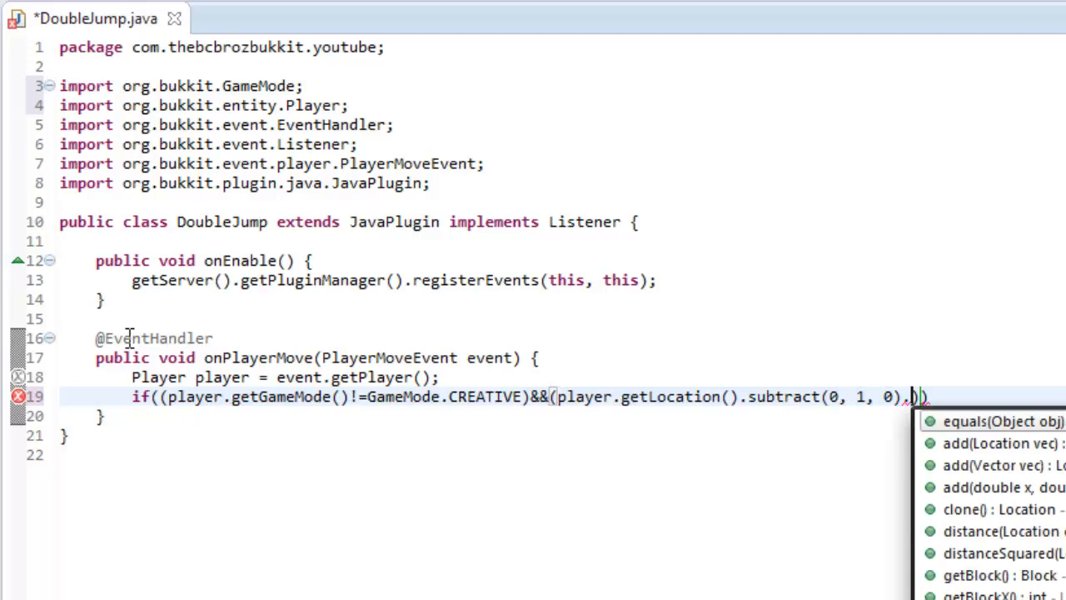
text(g)
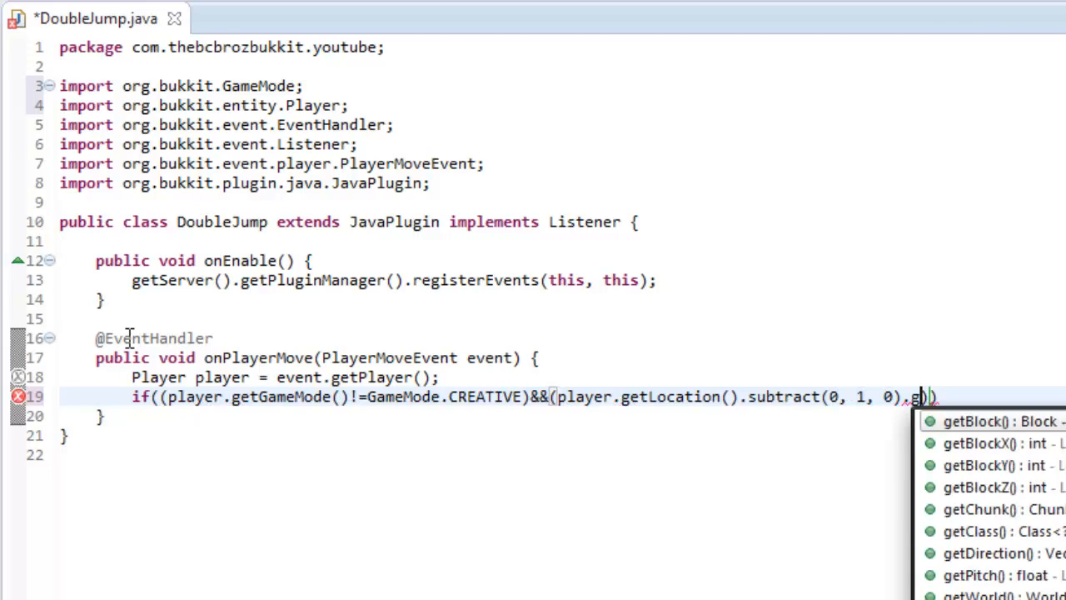
text(et)
Finish with getBlock().getType() != Material.AIR, importing Material
key(Return)
text(.getTy)
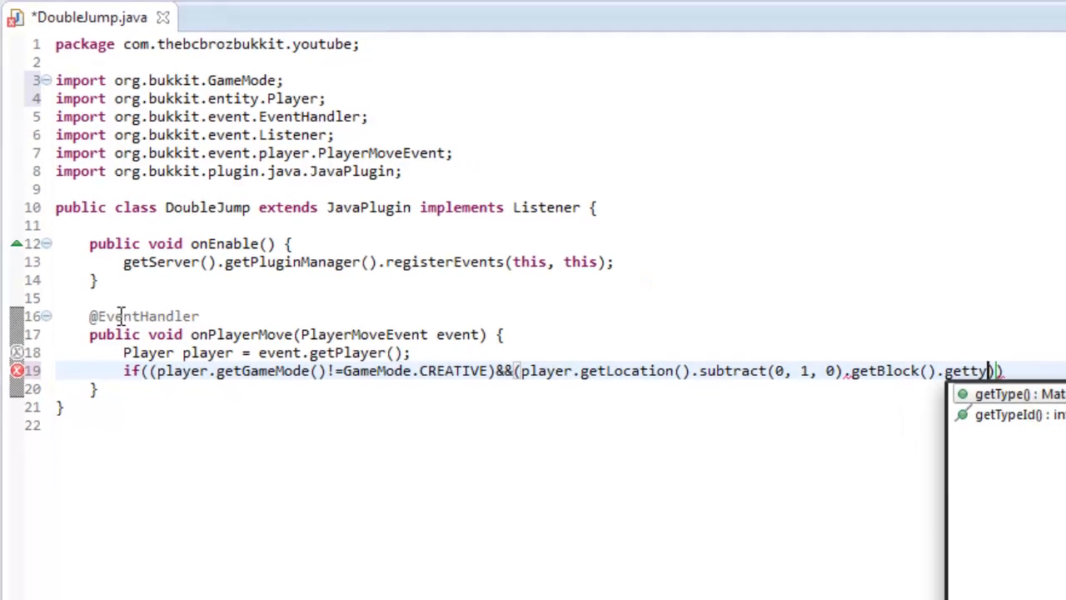
key(Return)
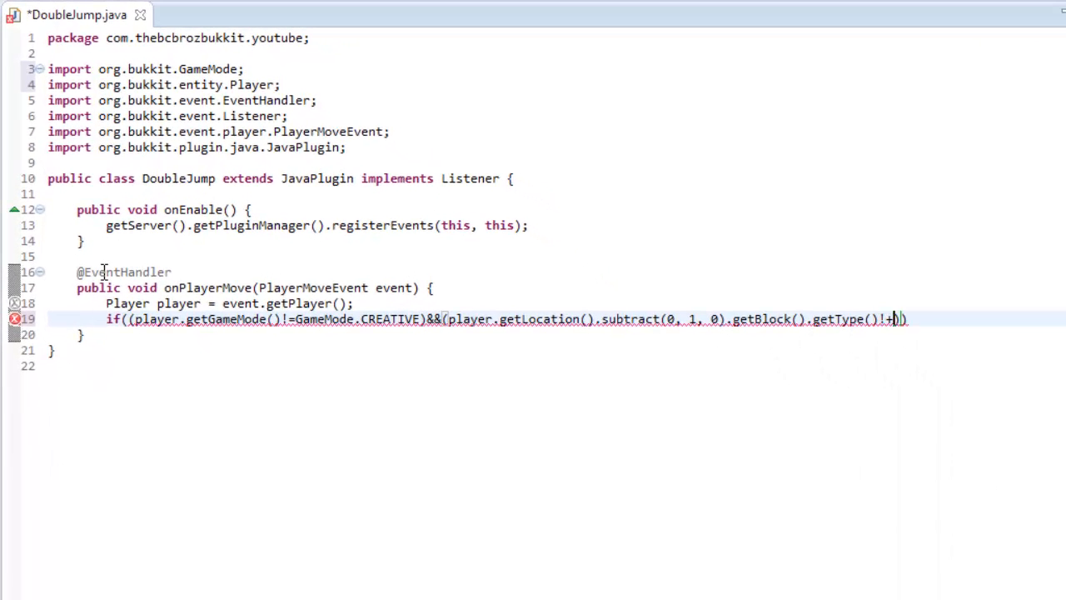
text(Material.AIR)
key(Return)
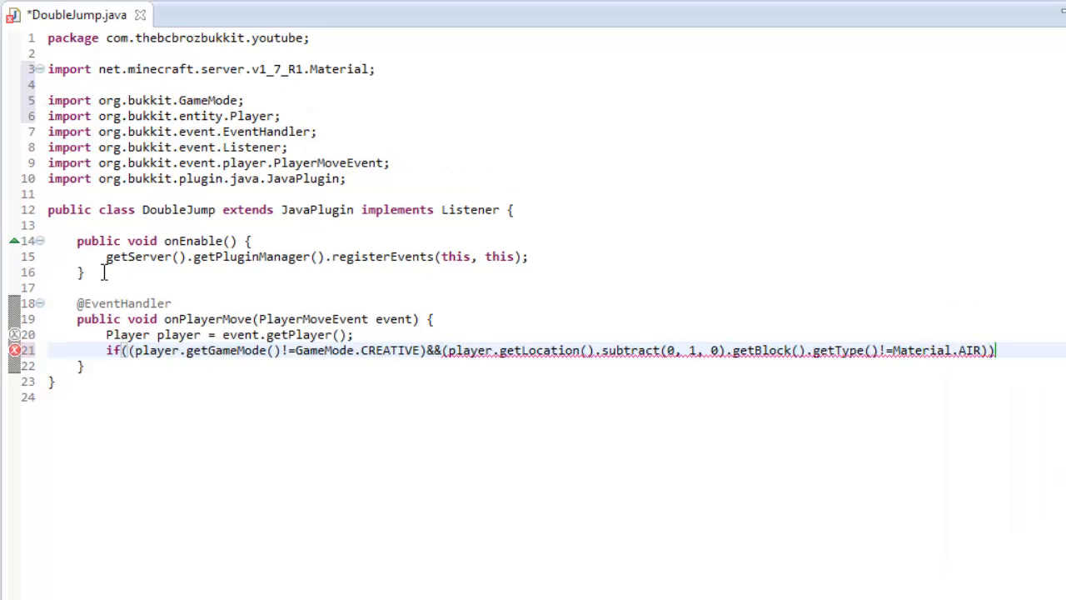
text(&&()
text((!player.)
text(isFlying()))
text())
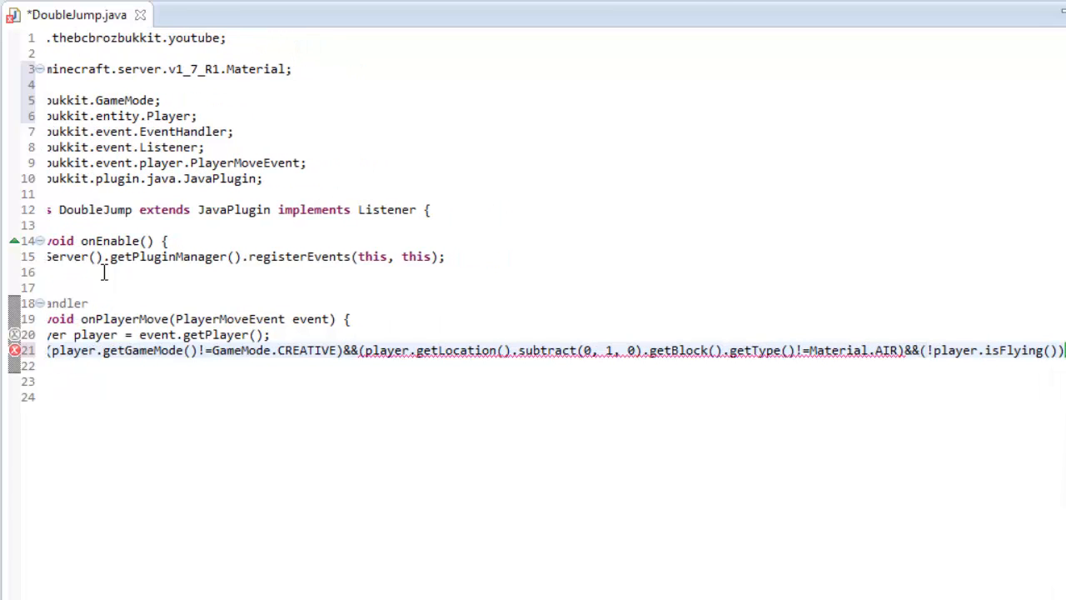
text({)
Open the if body, reformat the condition onto multiple lines and save
key(Return)
key(ctrl+s)
key(ctrl+shift+f)
key(Return)
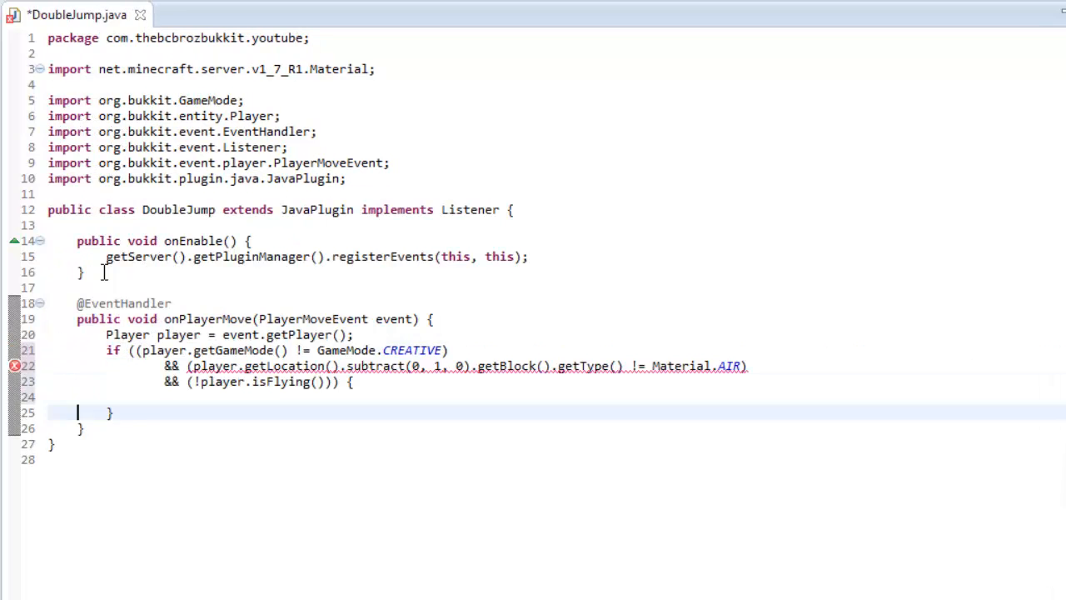
key(ctrl+s)
click(491, 398)
click(646, 383)
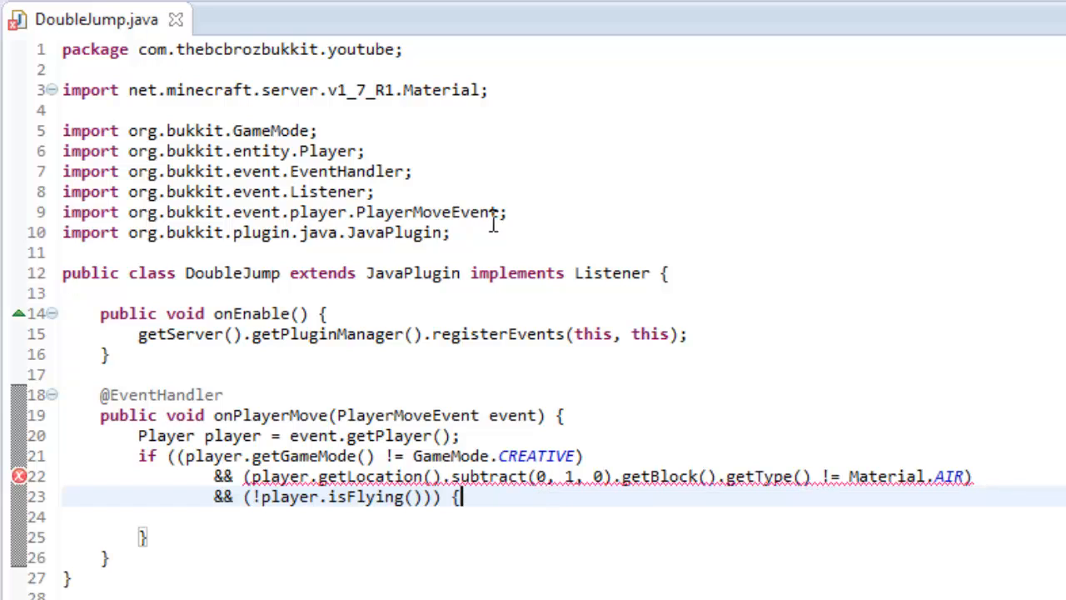
Replace the net.minecraft Material import with org.bukkit.Material, reformat and save
click(375, 90)
key(ctrl+d)
key(ctrl+s)
click(857, 433)
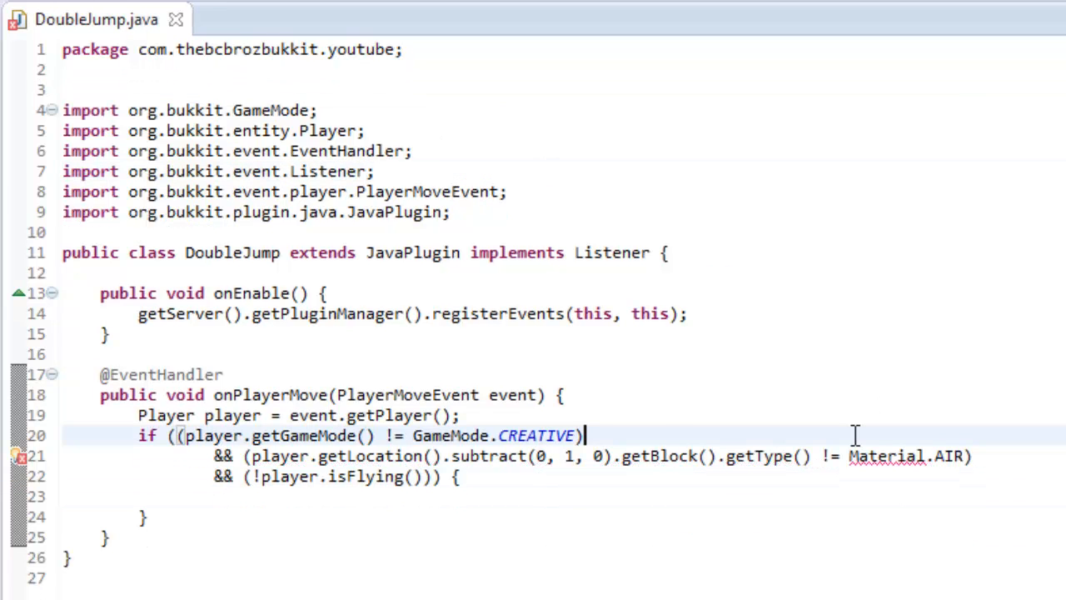
key(ctrl+shift+o)
double_click(492, 411)
key(ctrl+s)
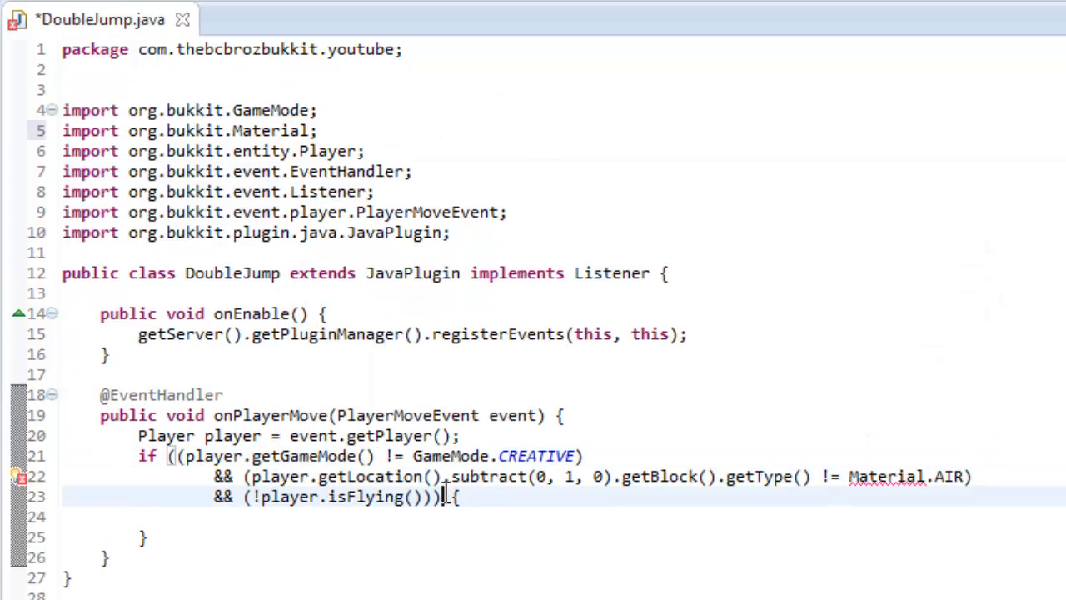
key(ctrl+shift+f)
key(ctrl+s)
click(450, 496)
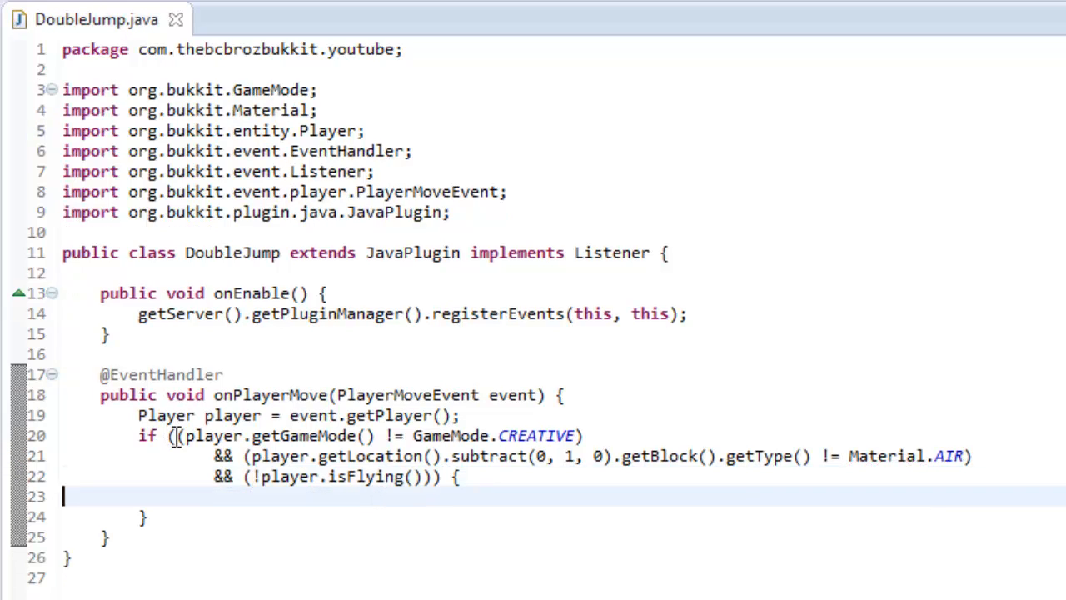
Highlight the && joining the first two conditions
drag(625, 408, 179, 435)
click(583, 435)
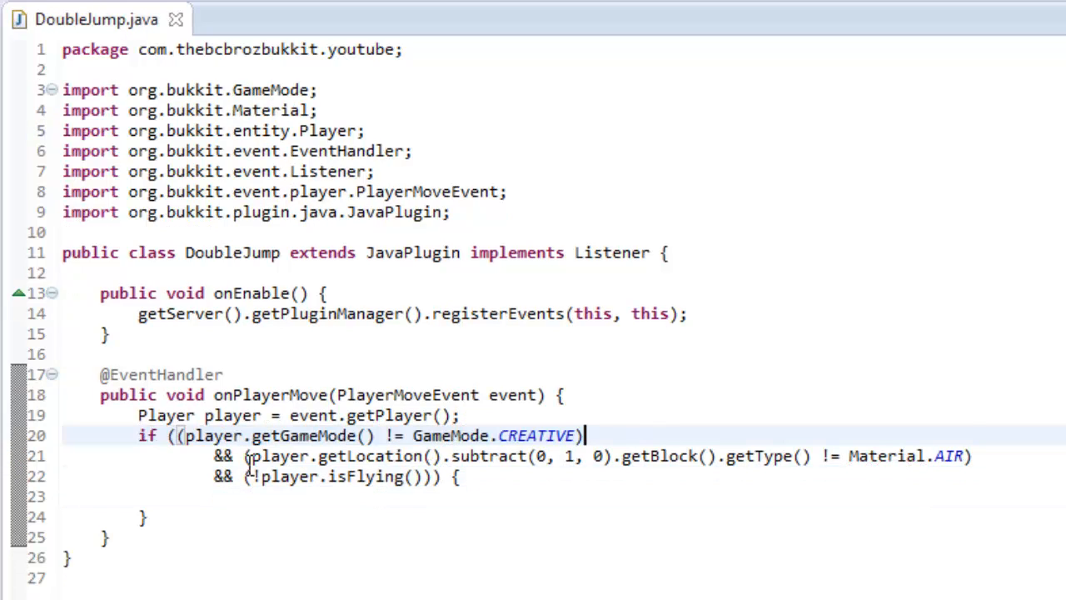
mouse_move(583, 434)
mouse_down()
mouse_move(243, 456)
mouse_move(436, 476)
mouse_up()
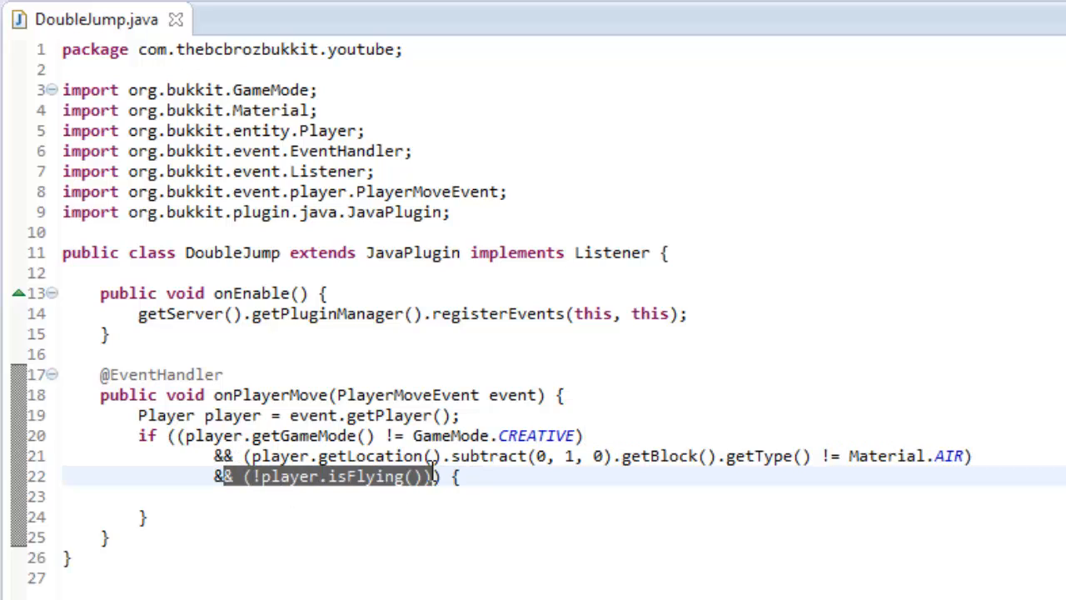
Add player.setAllowFlight(true); inside the if body and save
click(392, 497)
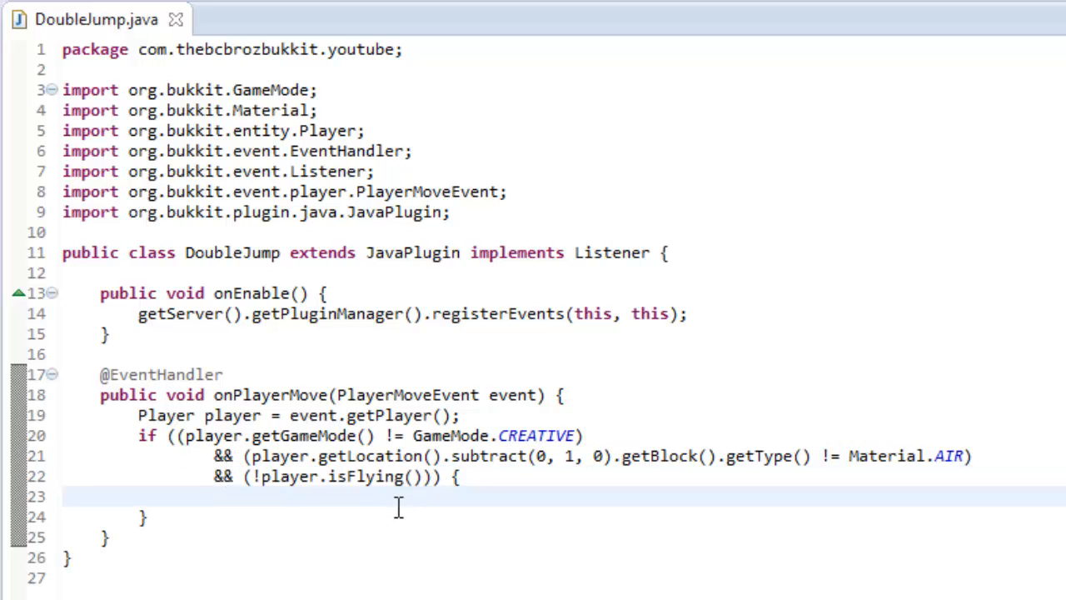
text(player.setal)
key(Return)
text(true);)
key(ctrl+s)
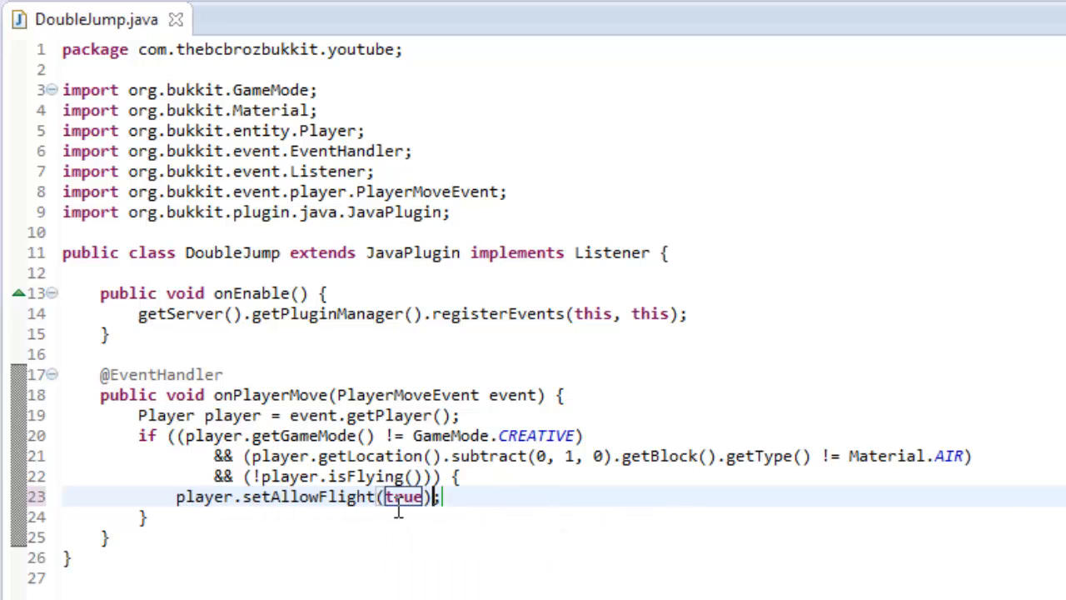
Remove the if's braces and leftover empty line so it is a single statement, and save
click(373, 518)
key(BackSpace)
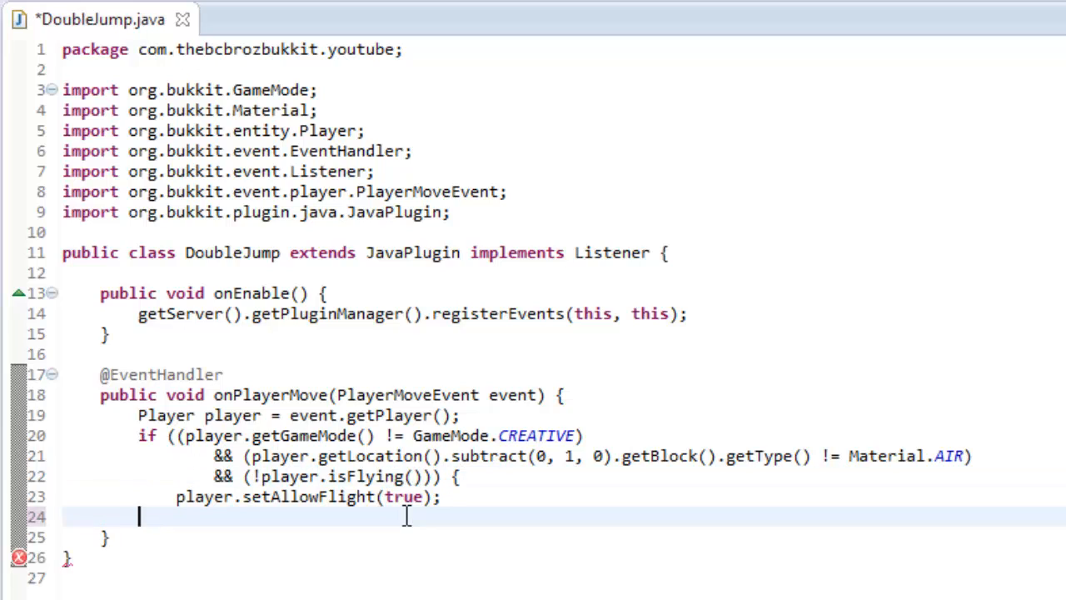
click(462, 477)
key(BackSpace)
key(BackSpace)
click(464, 533)
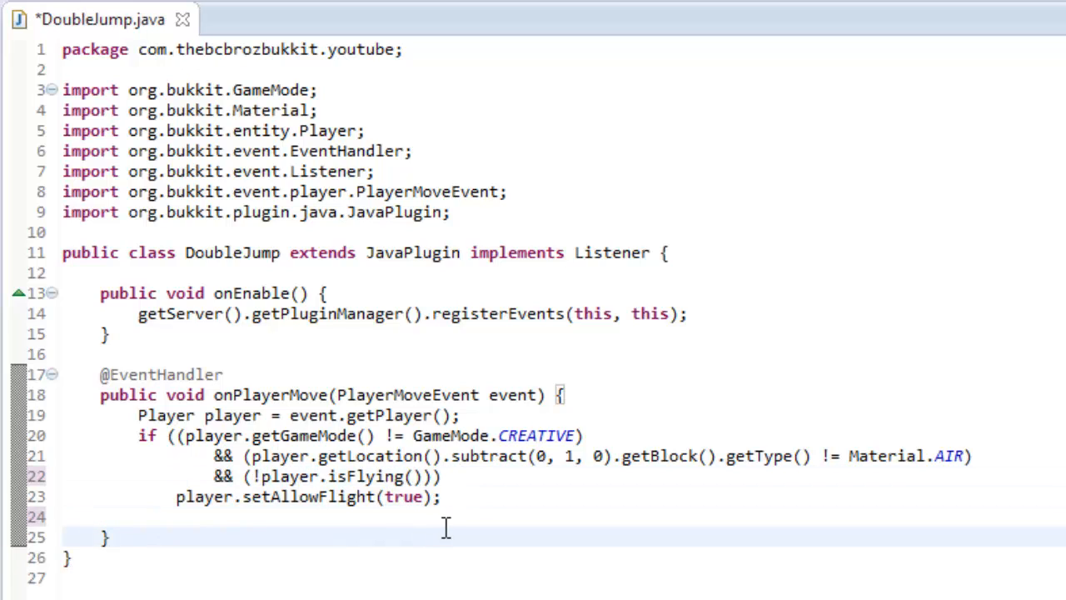
click(471, 518)
key(BackSpace)
key(ctrl+s)
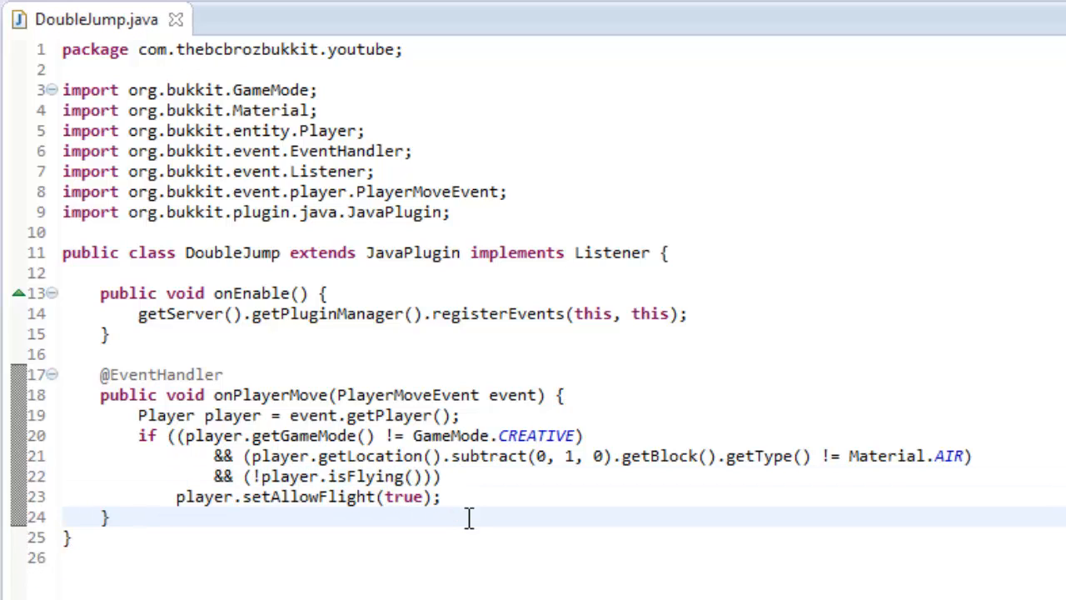
click(146, 354)
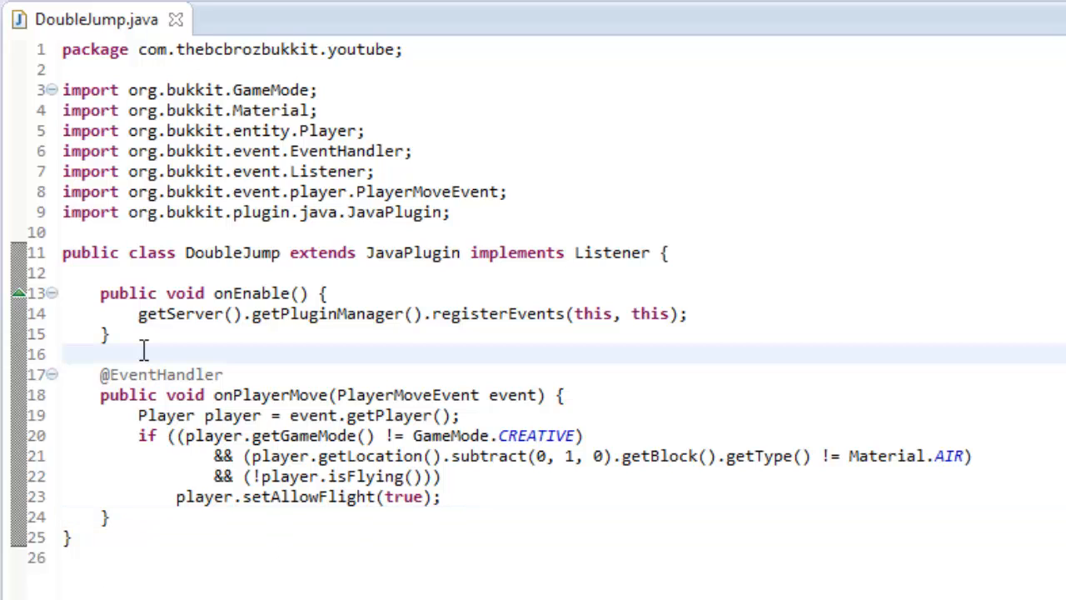
key(Return)
key(Return)
key(Up)
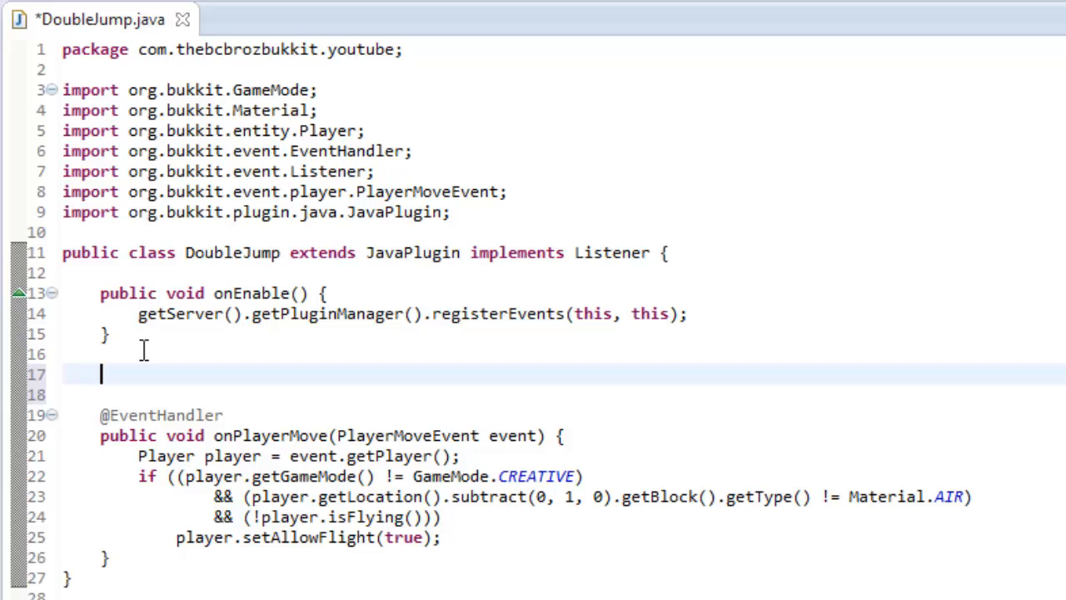
text(@Ee)
text(ventHandler)
key(Return)
text(public void onPlayerToggleFl)
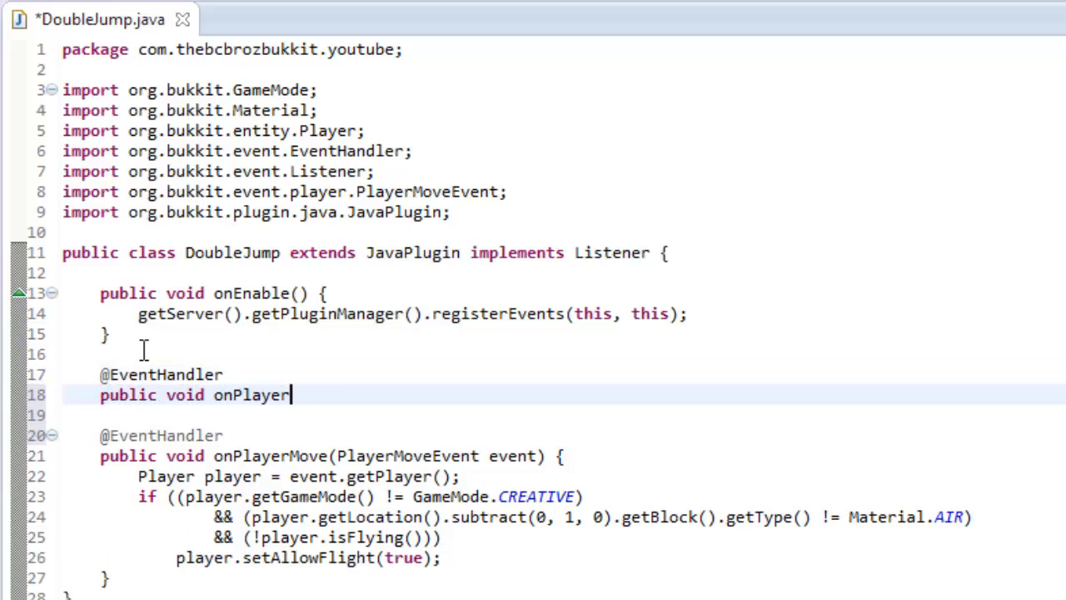
text(ight(PlayerToggl)
key(Return)
text(event))
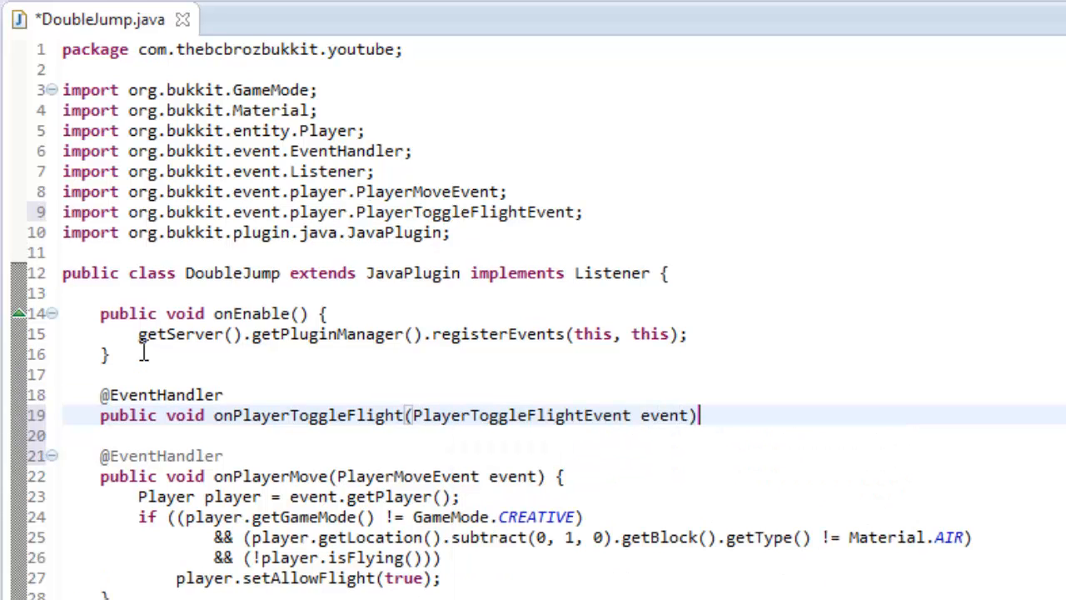
text( {)
key(Return)
key(ctrl+s)
Retype the parameter type to import PlayerToggleFlightEvent and save
double_click(496, 415)
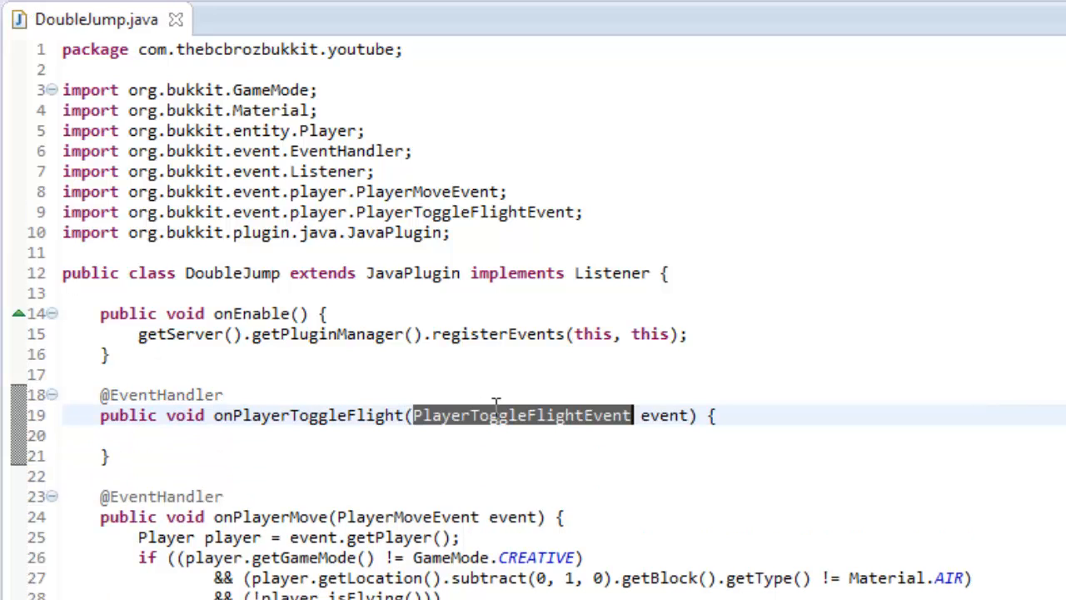
text(Playertogg)
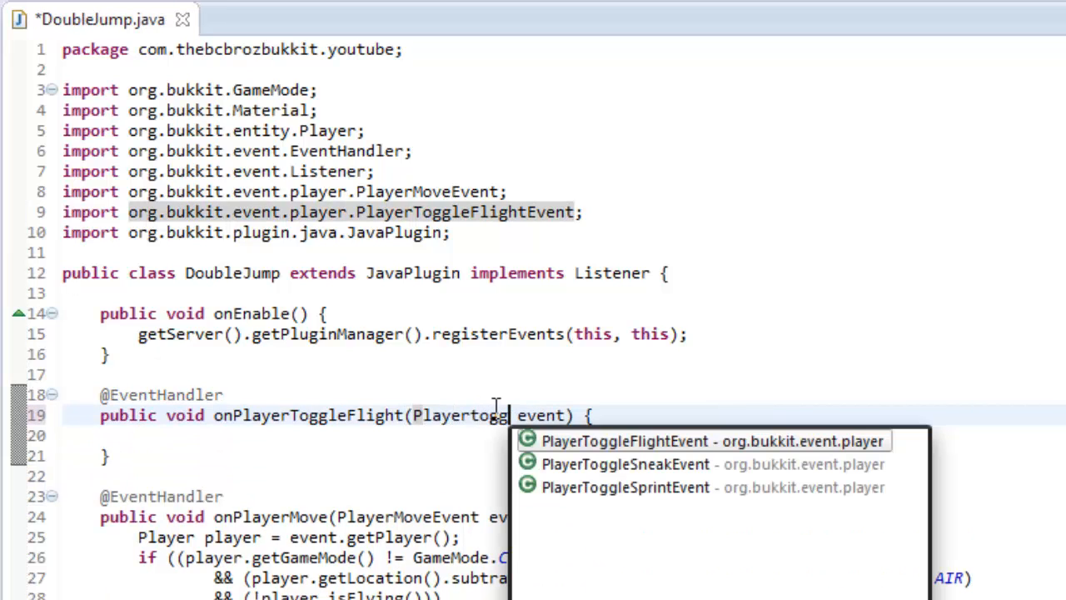
double_click(629, 441)
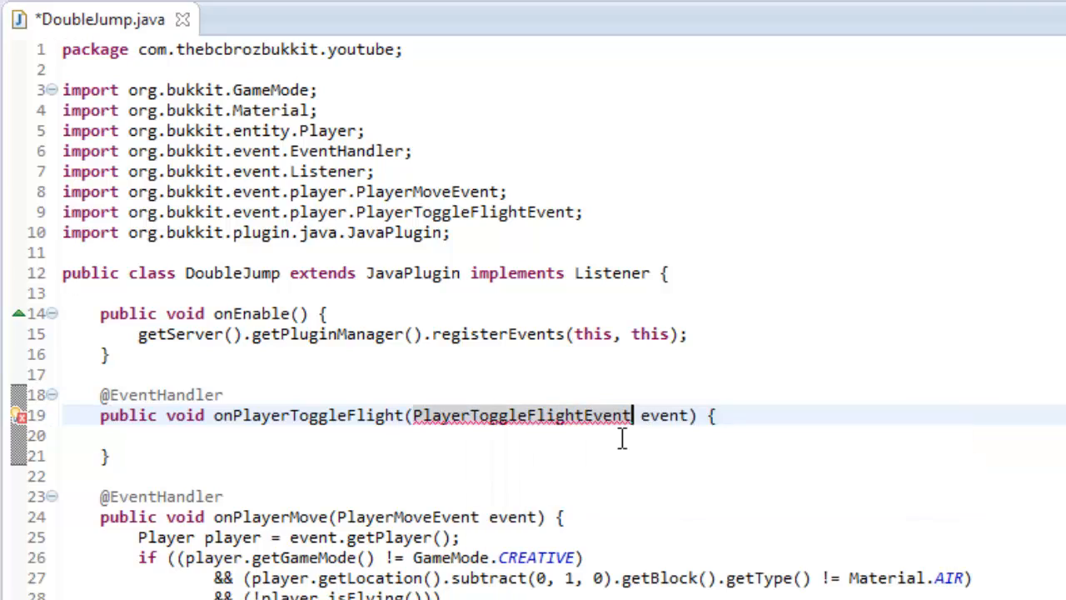
click(621, 438)
key(ctrl+s)
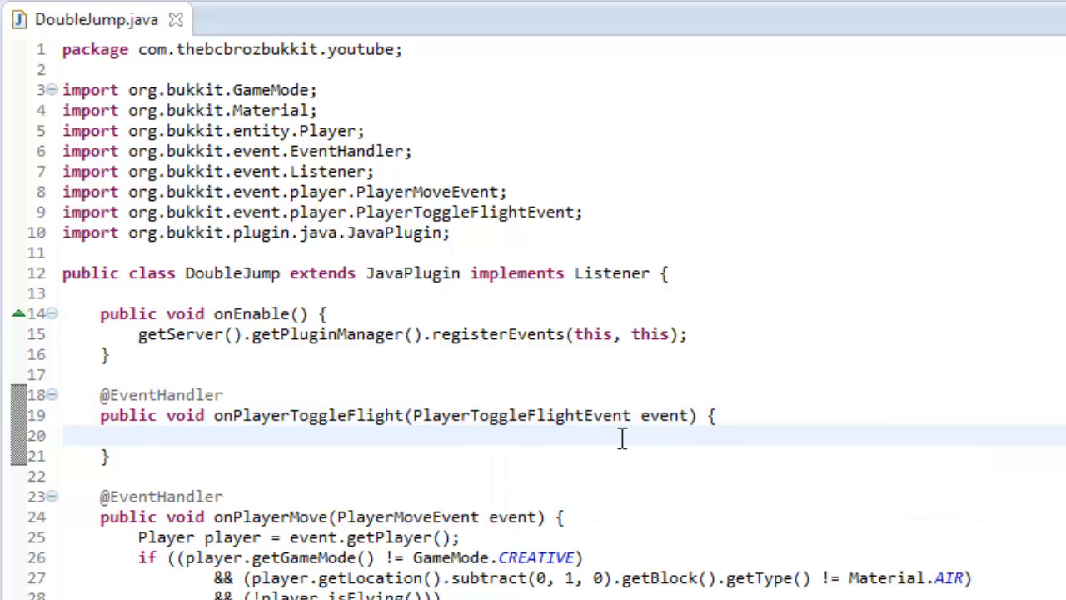
text(Player playe)
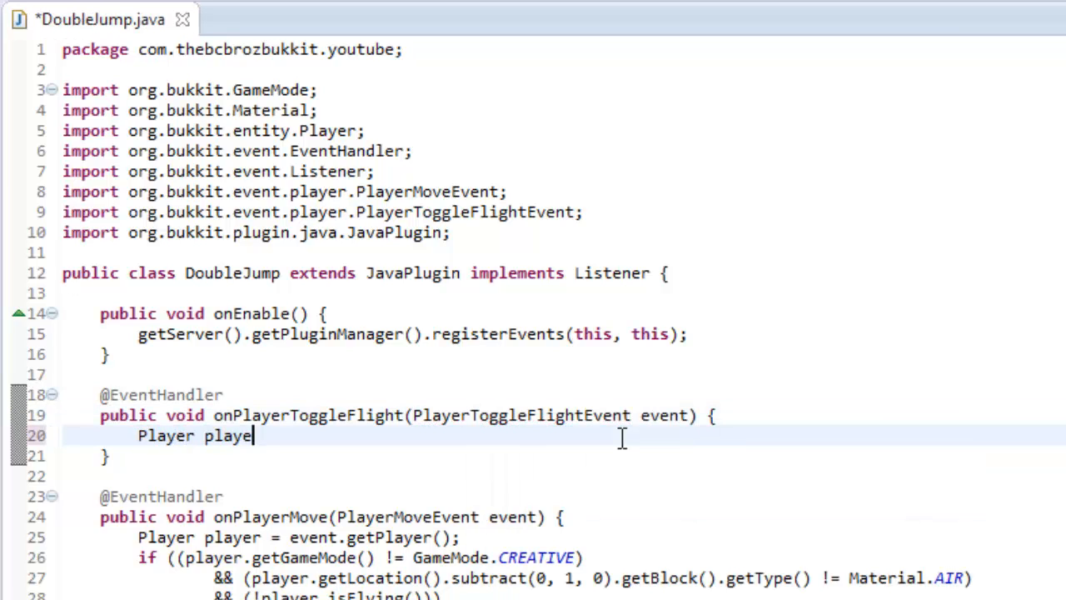
text(r = event.getPlayer();)
Declare the Player variable in onPlayerToggleFlight, tidy the line and save
key(Delete)
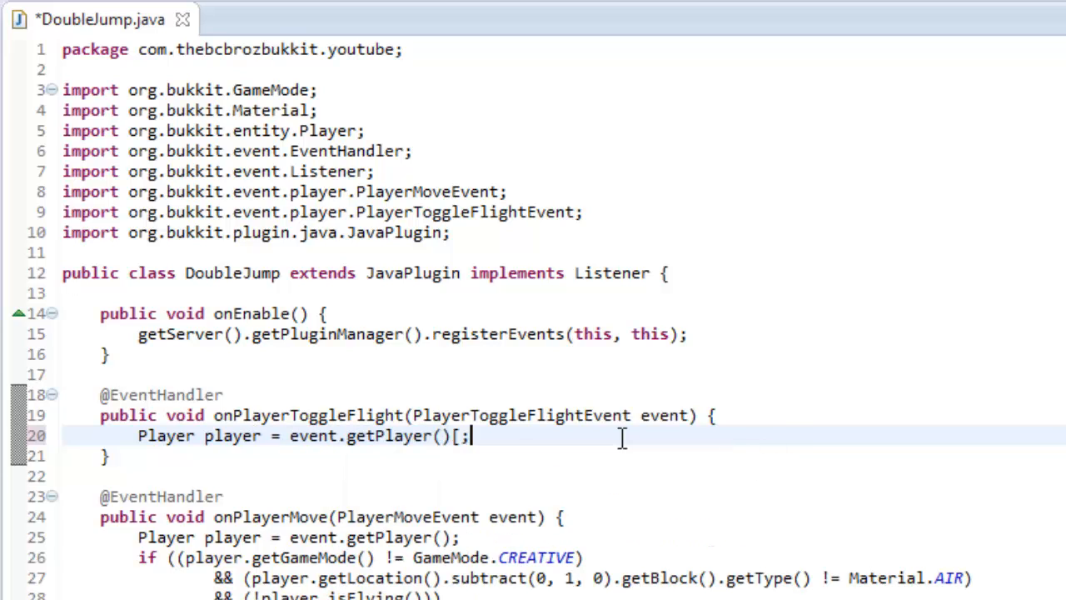
text([)
key(BackSpace)
text(;)
key(ctrl+s)
key(Return)
text(if(player.getga)
Add if (player.getGameMode() == GameMode.CREATIVE) return; reformat and save
key(Return)
text(.)
key(Return)
text(=)
key(BackSpace)
key(BackSpace)
key(BackSpace)
key(BackSpace)
key(BackSpace)
key(BackSpace)
key(BackSpace)
text(==GameMode.c)
key(Return)
key(End)
text(return;)
key(ctrl+shift+f)
key(ctrl+s)
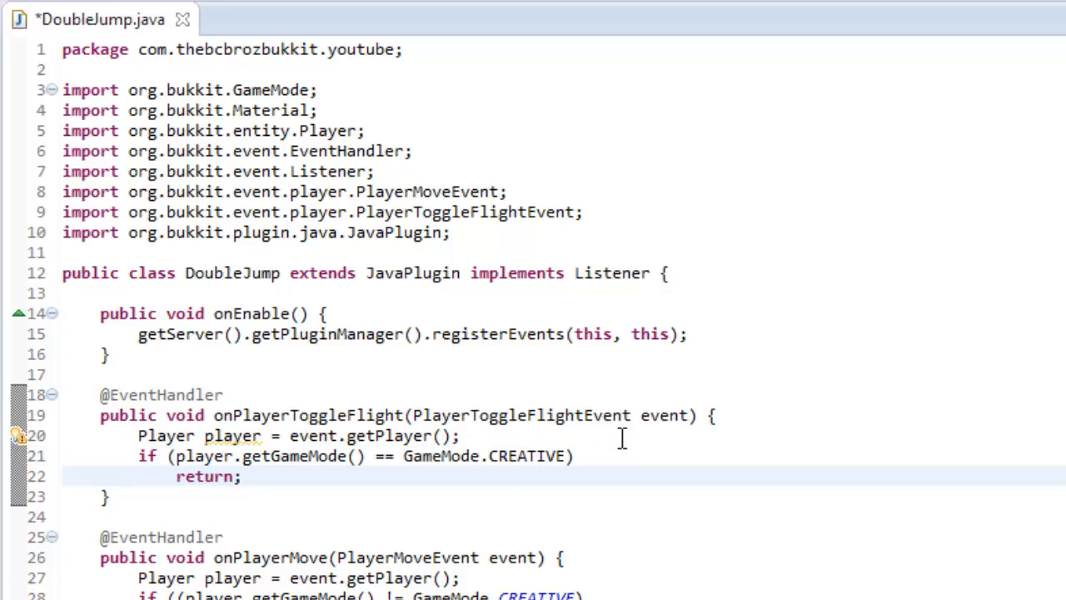
key(ctrl+s)
key(Return)
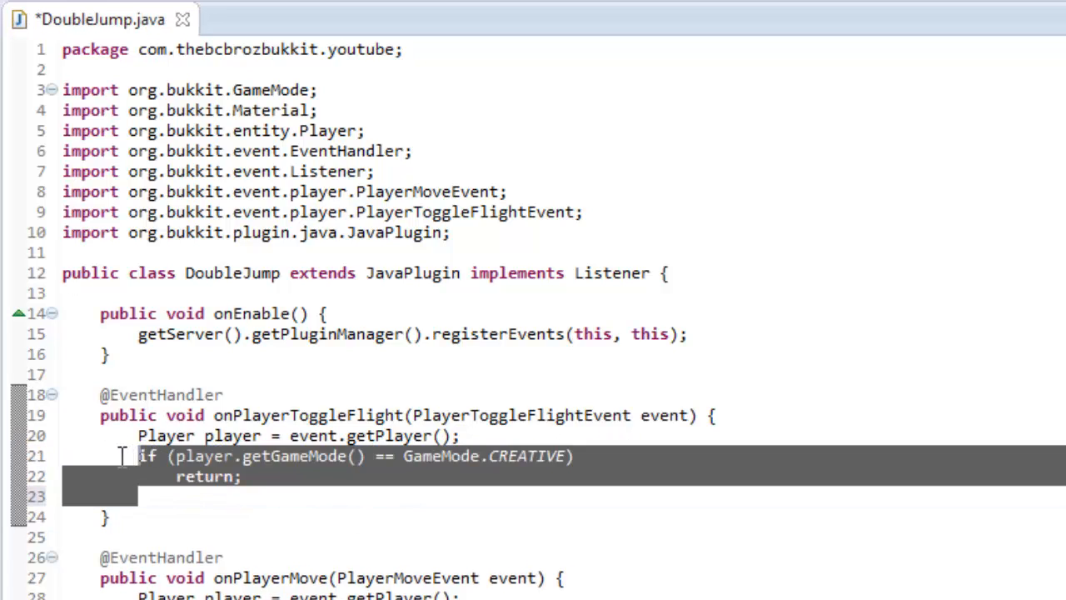
Add event.setCancelled(true); after the creative check and save
click(166, 496)
text(event.set)
key(Return)
text(true);)
key(End)
key(ctrl+s)
text(;)
key(BackSpace)
key(ctrl+s)
Add player.setAllowFlight(false); on its own line and save
click(463, 435)
click(425, 498)
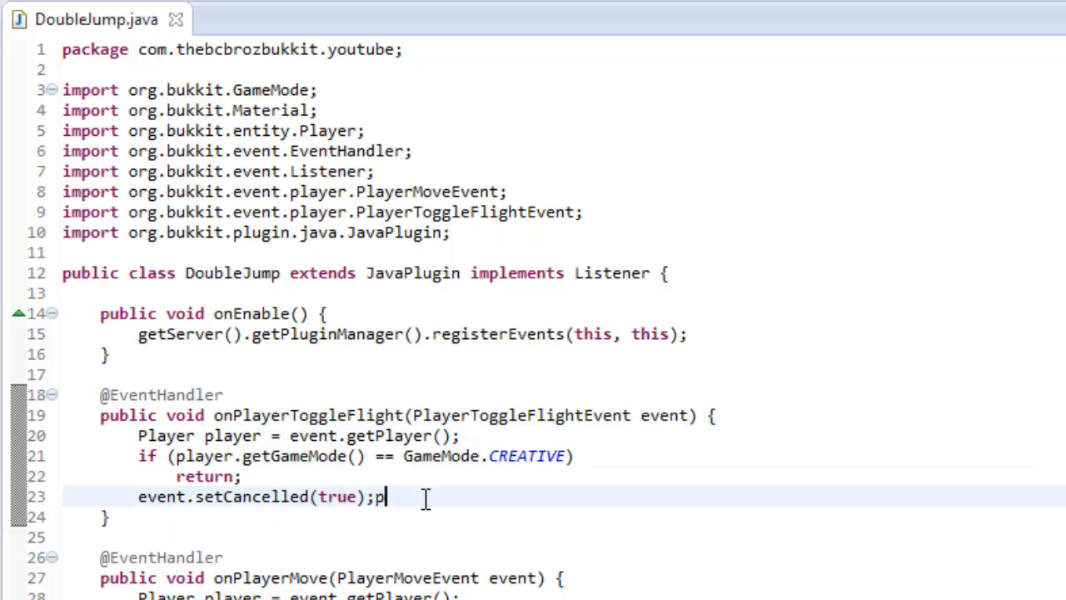
text(player.seta)
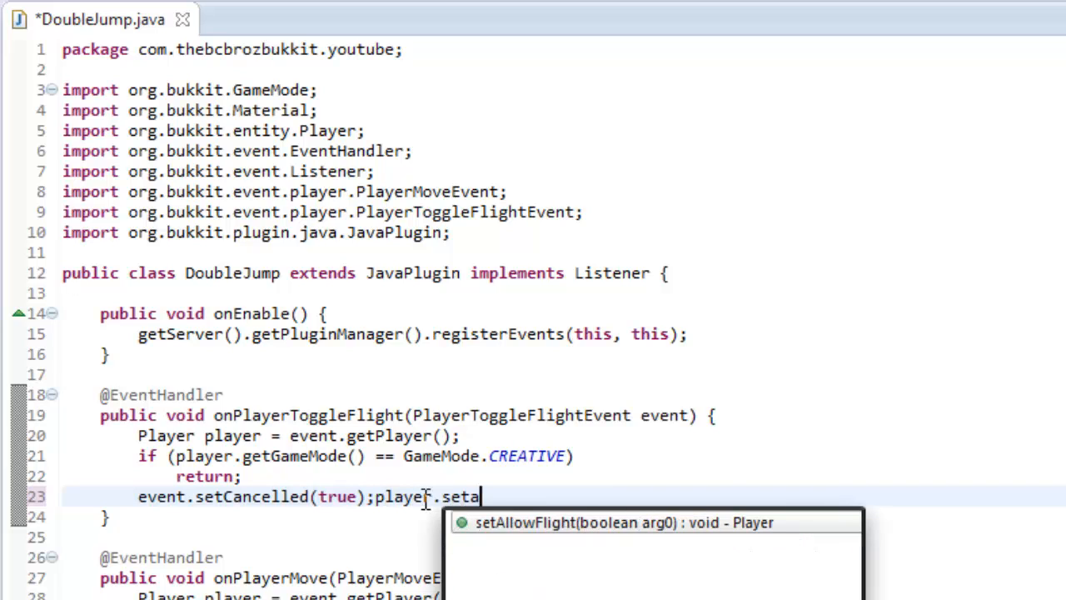
key(Return)
text(false);)
key(End)
text(;)
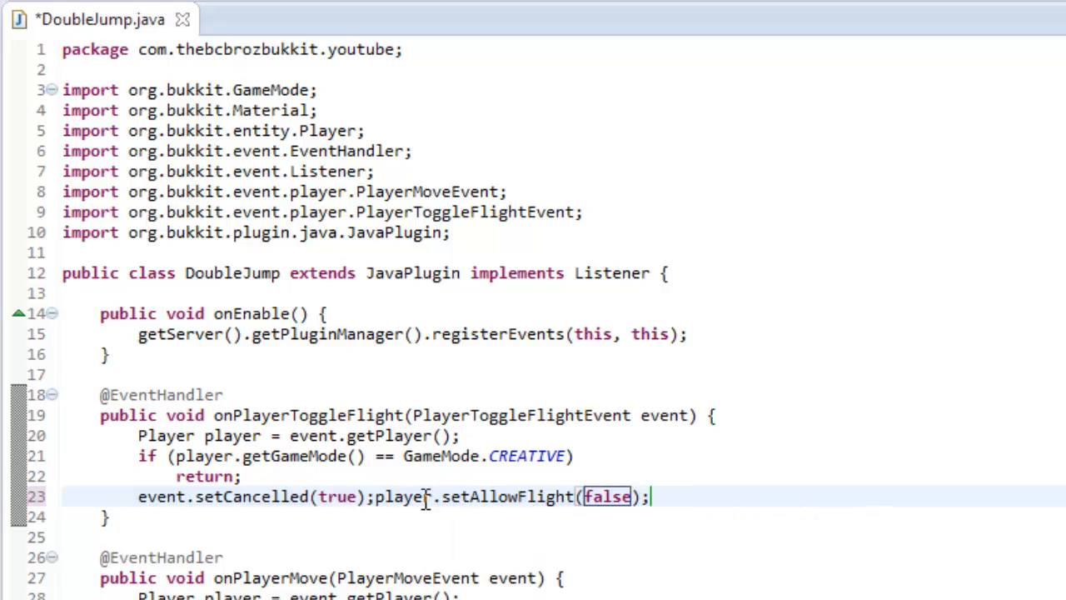
key(ctrl+s)
key(ctrl+shift+f)
key(Return)
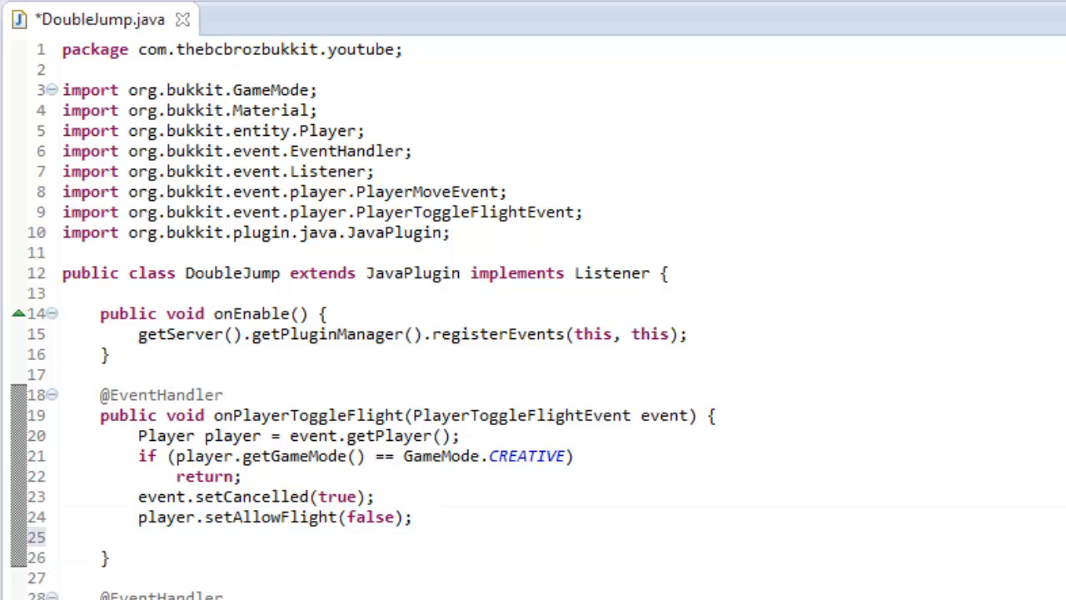
Add player.setFlying(false); and save
click(430, 538)
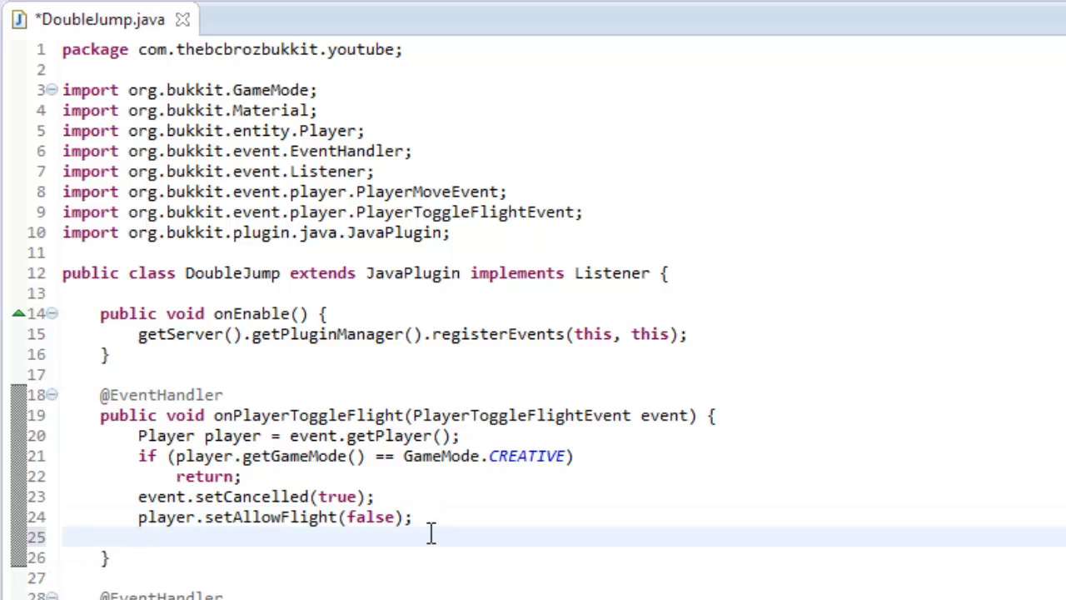
text(player.setfl)
key(Return)
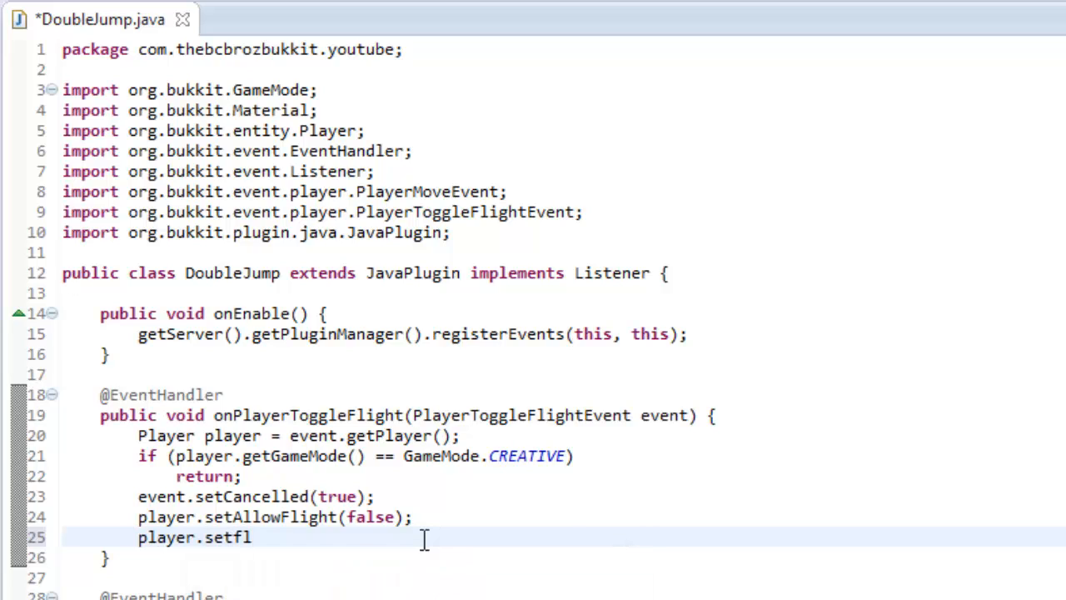
text(false)
key(End)
text(;)
key(ctrl+s)
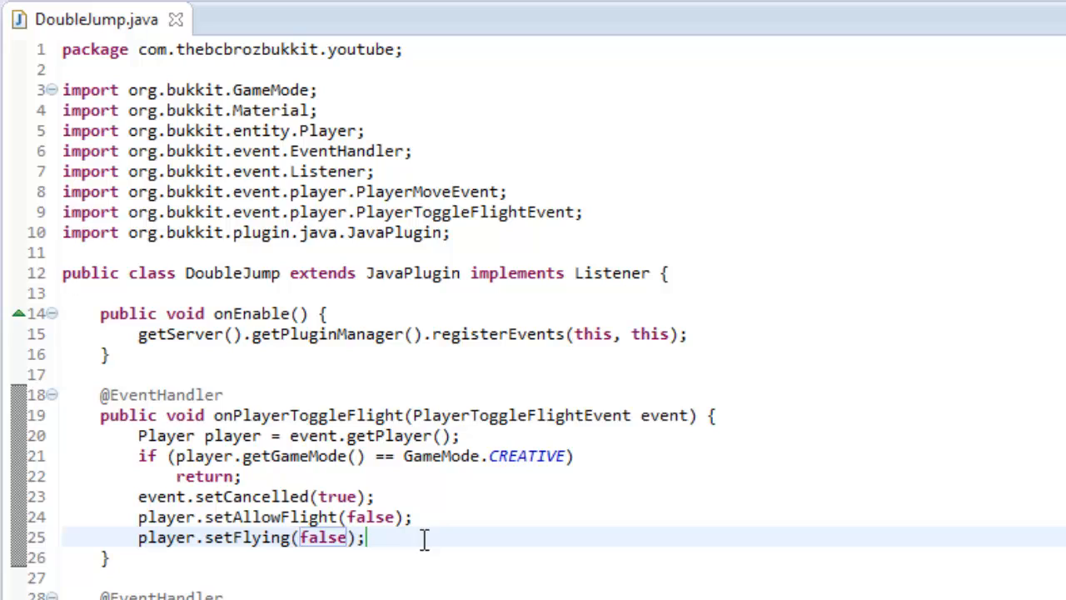
key(Return)
text(player.sevel)
scroll(424, 539, down, 5)
Write player.setVelocity(player.getLocation().getDirection().multiply(1.5).setY(1)); via autocomplete
key(BackSpace)
key(BackSpace)
key(BackSpace)
key(ctrl+space)
text(tv)
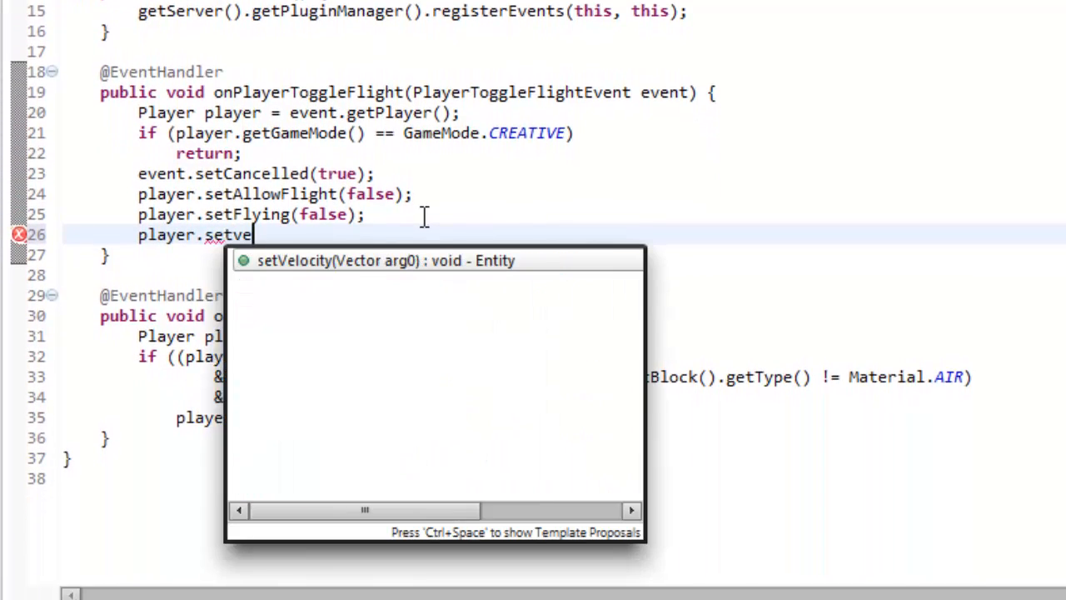
key(Return)
text(player.getloca);)
key(Return)
text(.g)
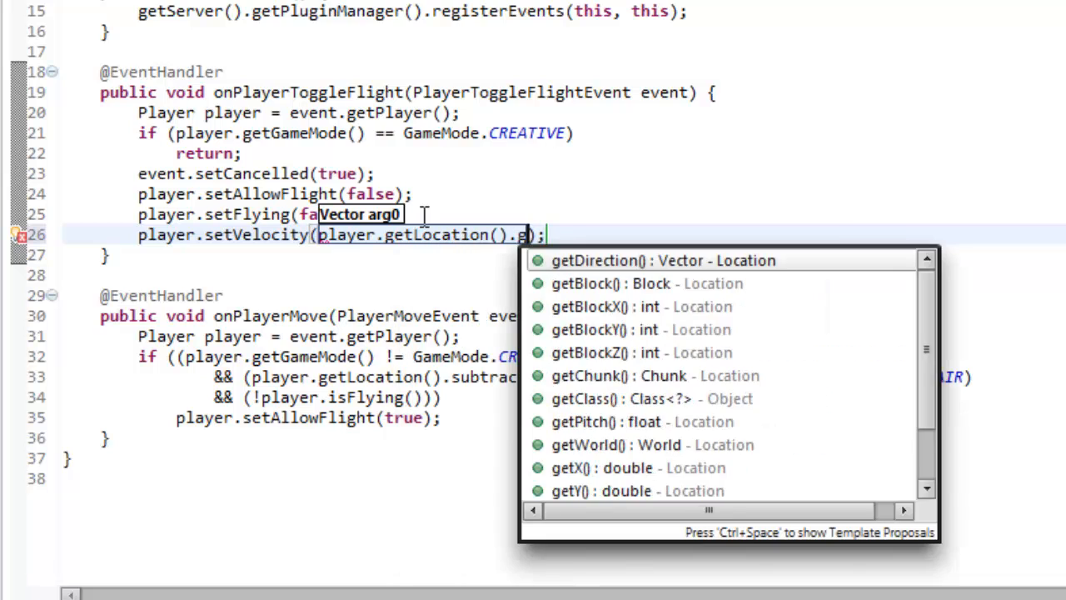
text(etdi)
key(Return)
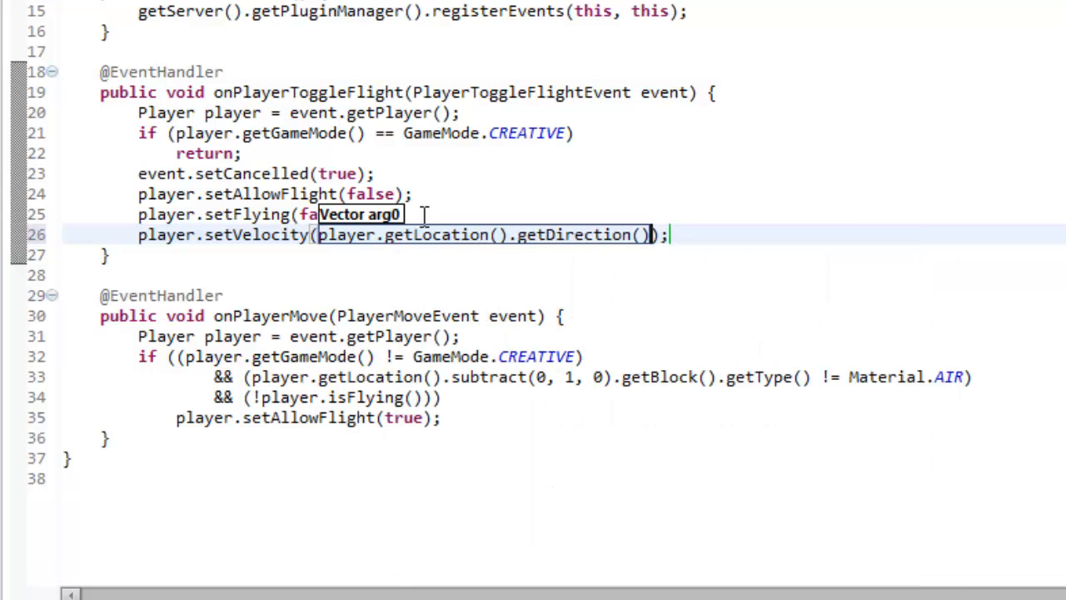
text(.m)
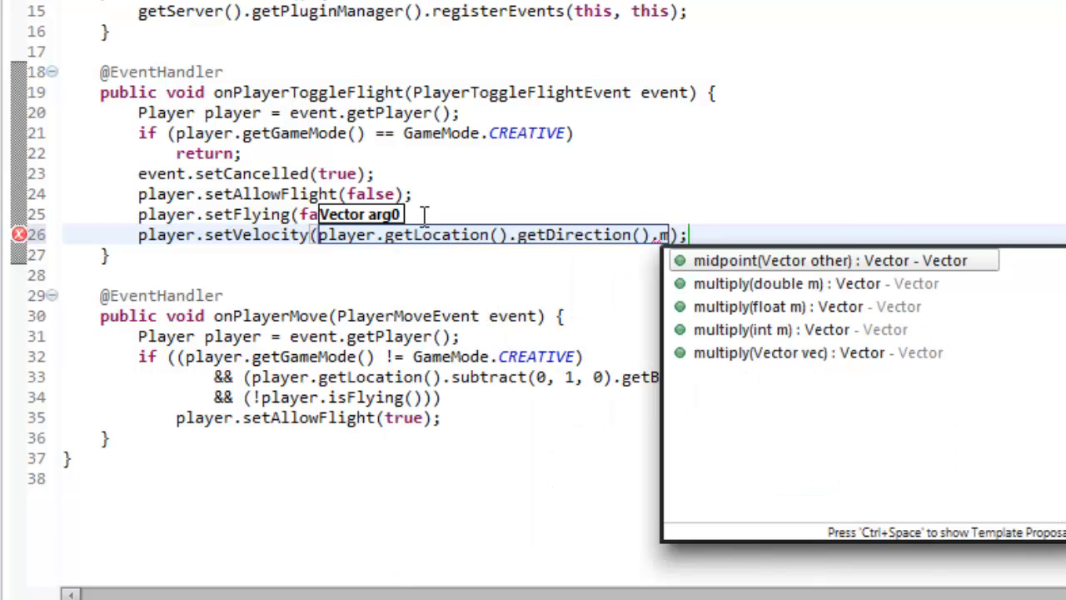
text(ult)
key(Return)
text(1.5)
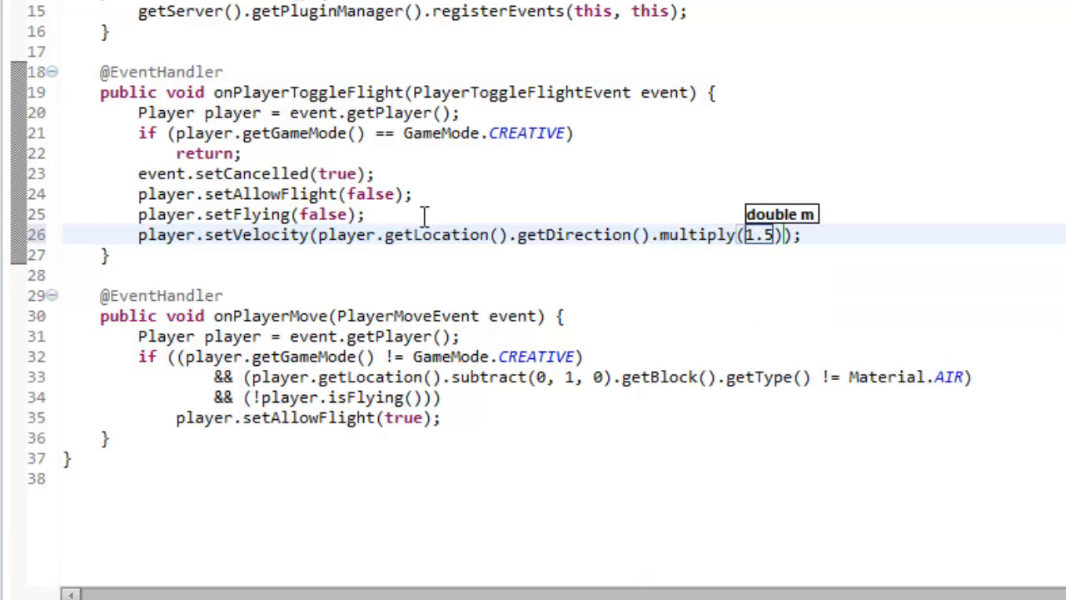
key(Return)
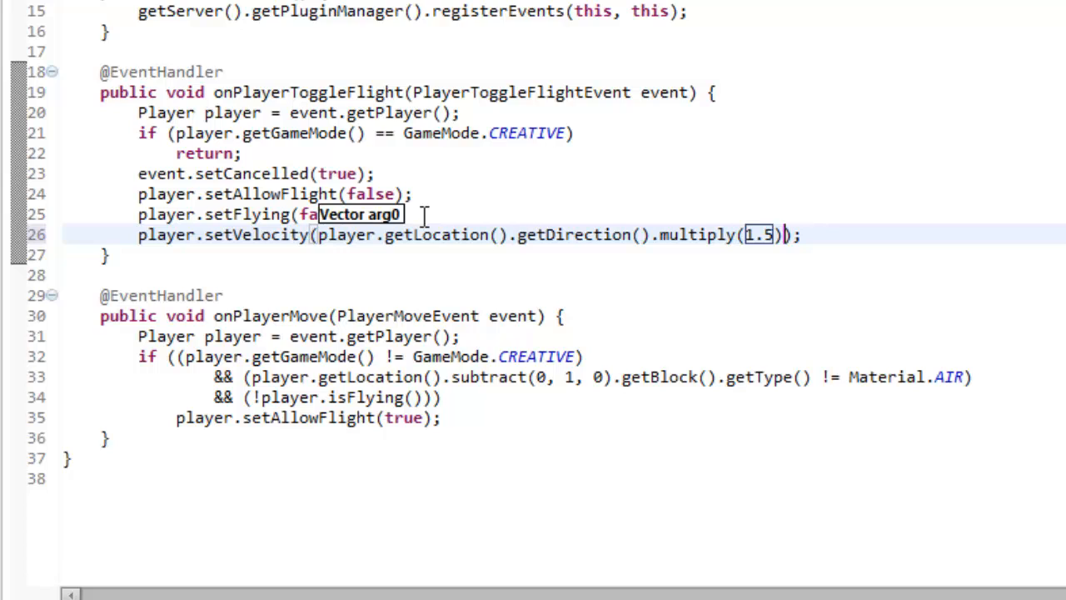
key(Return)
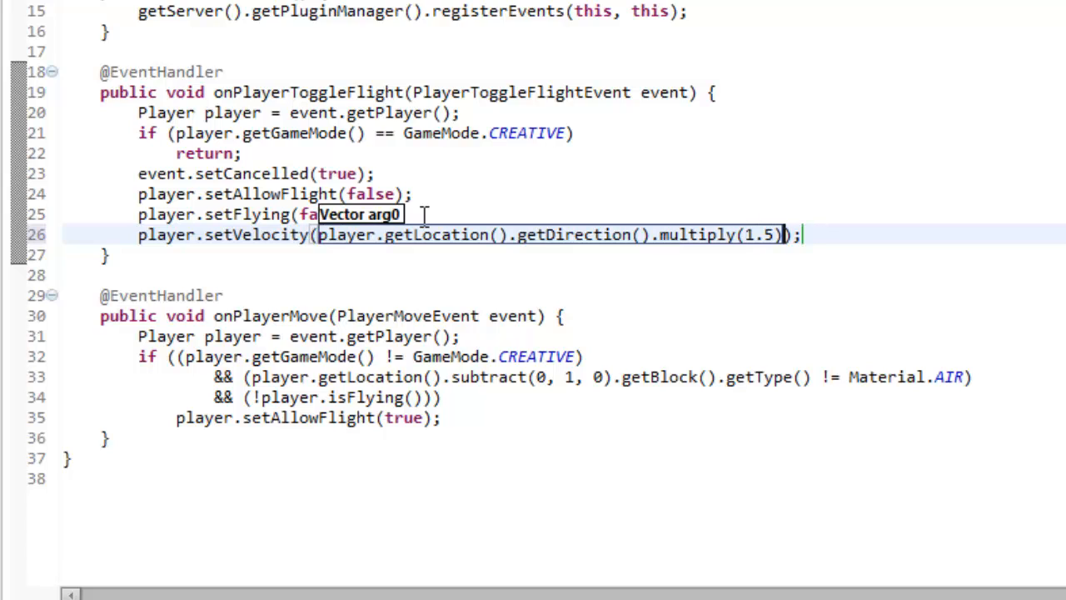
text(.sety)
key(Return)
text(1)
Save and reformat the velocity statement, reviewing the multiply and setY calls
key(ctrl+shift+f)
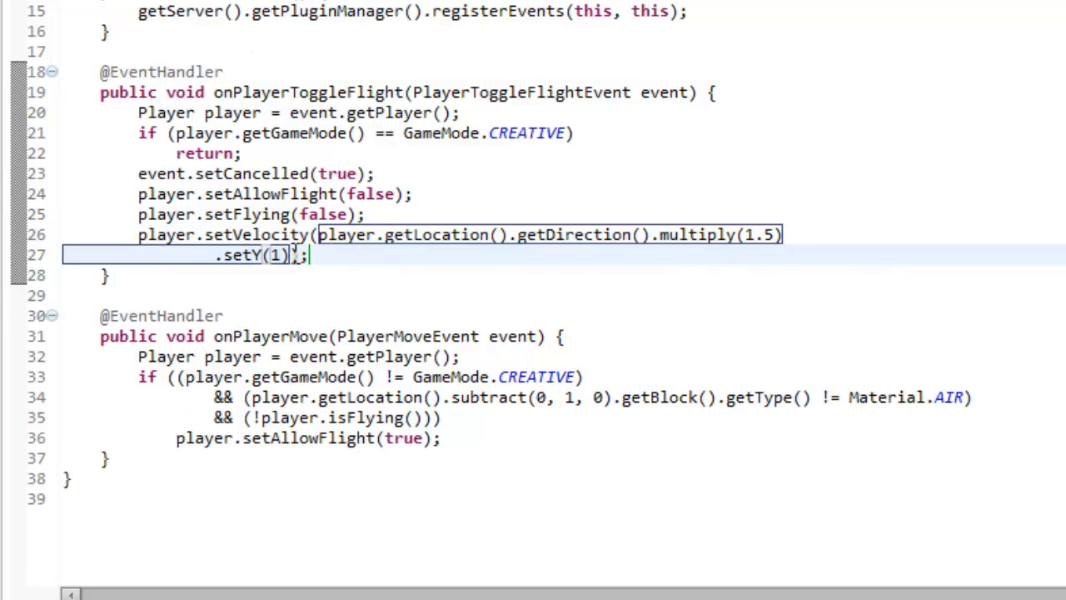
click(306, 255)
click(737, 234)
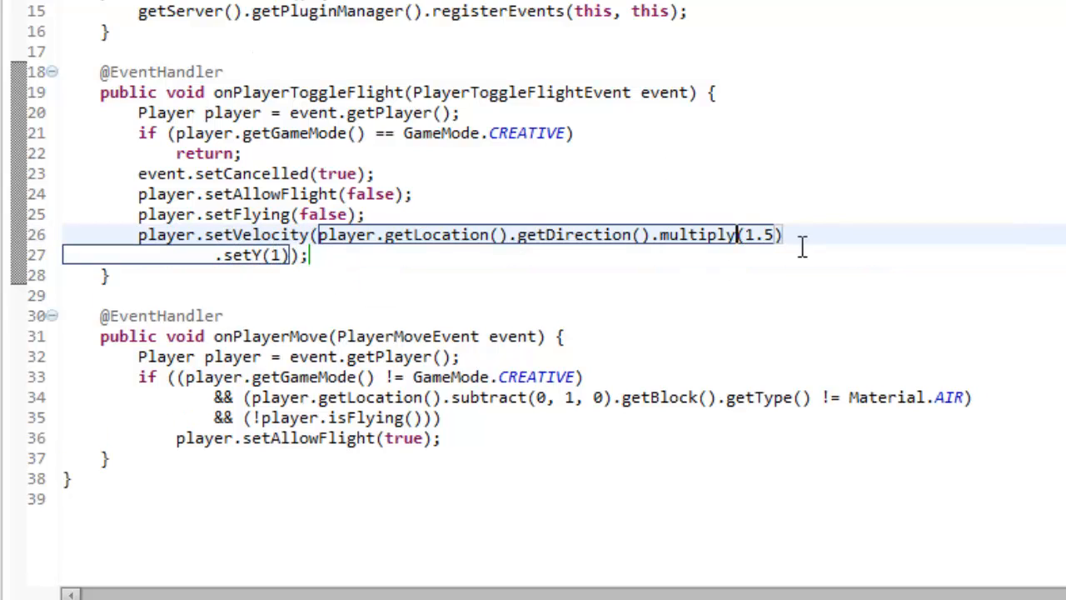
click(109, 276)
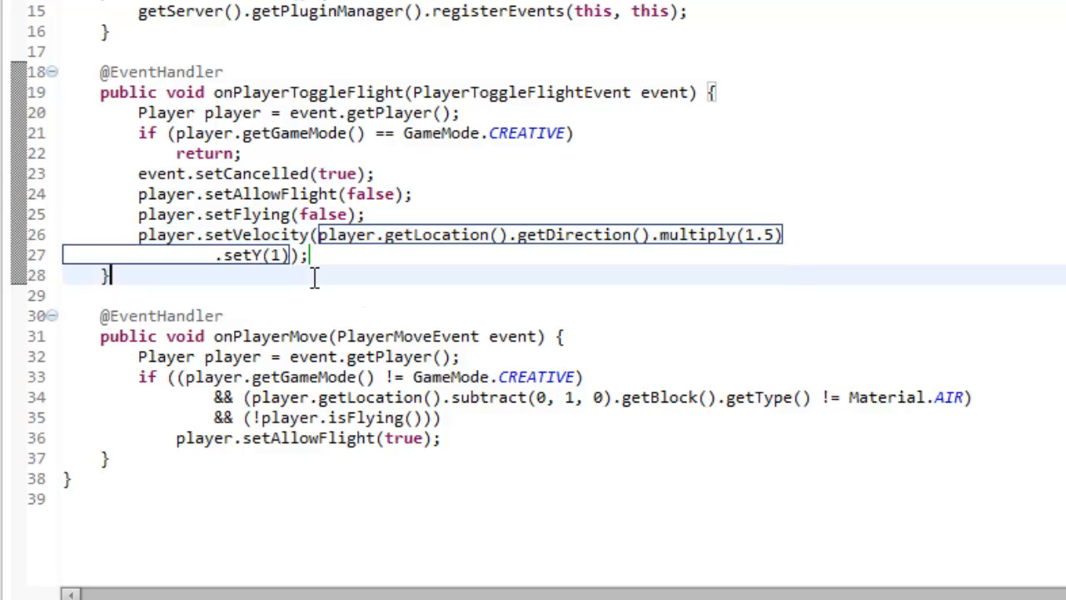
click(312, 254)
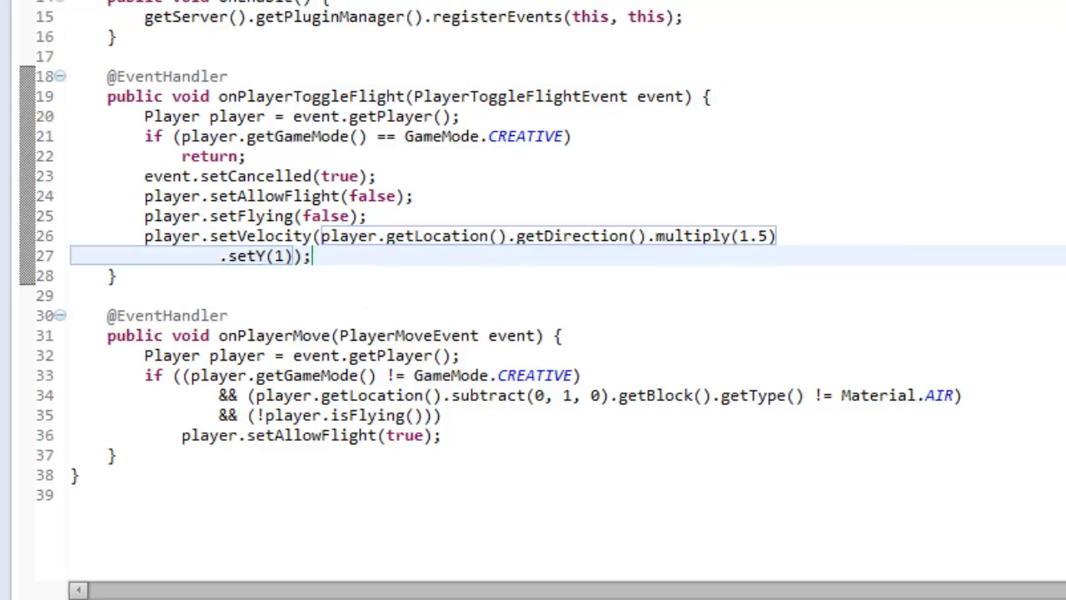
Add an authors: line on line 4 of plugin.yml, save it and return to Eclipse
click(69, 150)
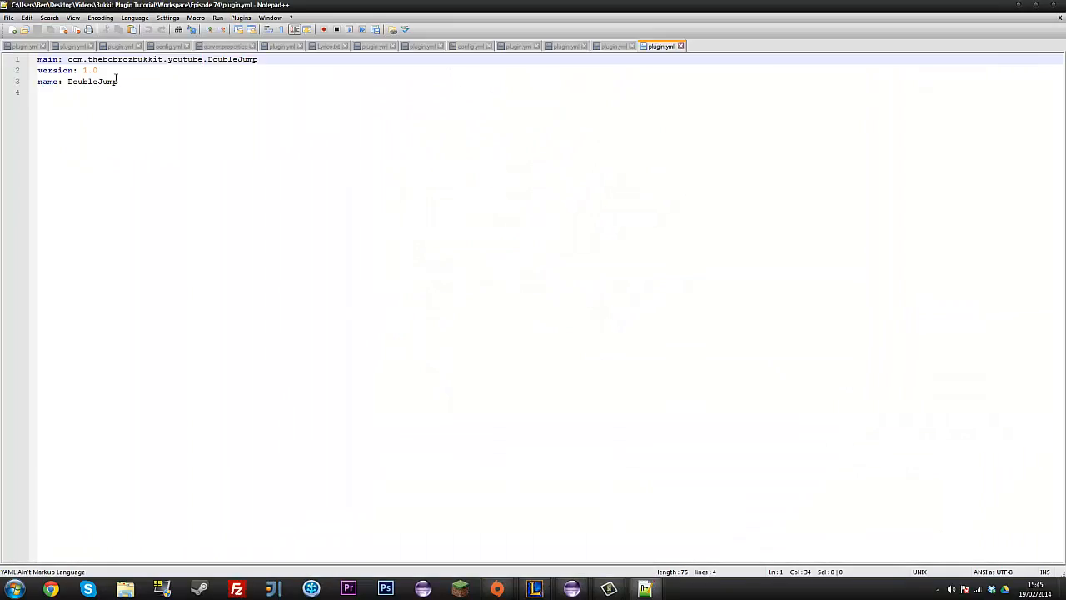
click(119, 82)
click(223, 179)
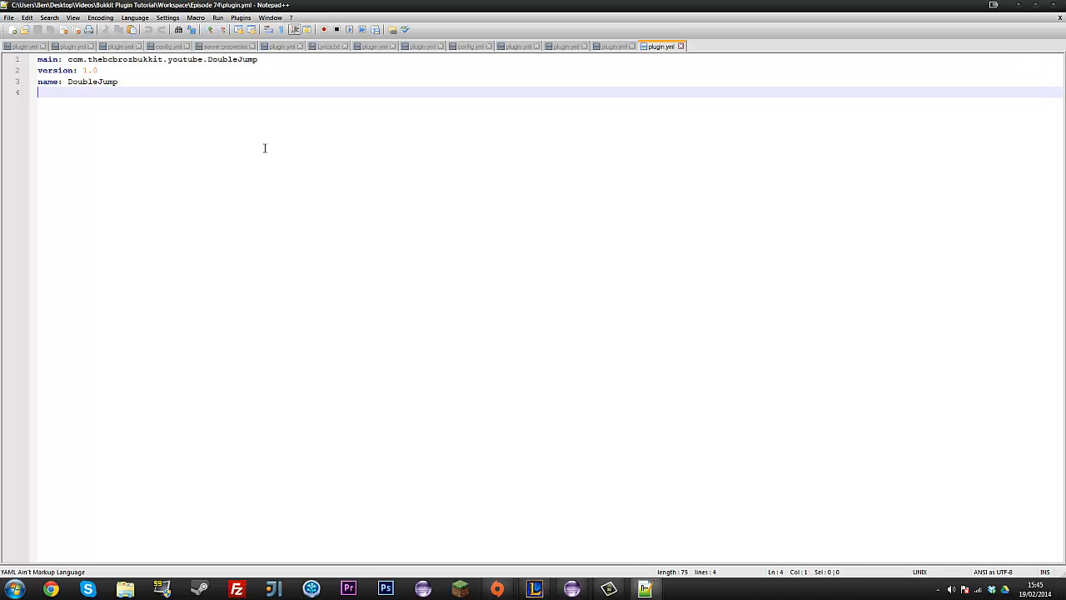
text(su)
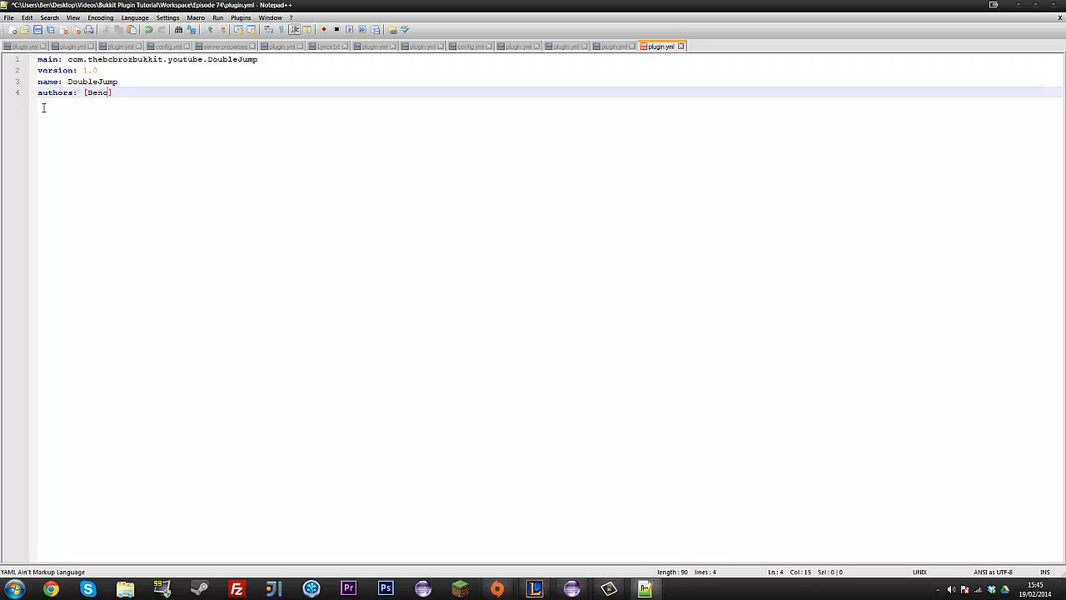
key(ctrl+s)
key(alt+Tab)
Switch to the Minecraft client, maximize it and close the inventory to play
click(41, 93)
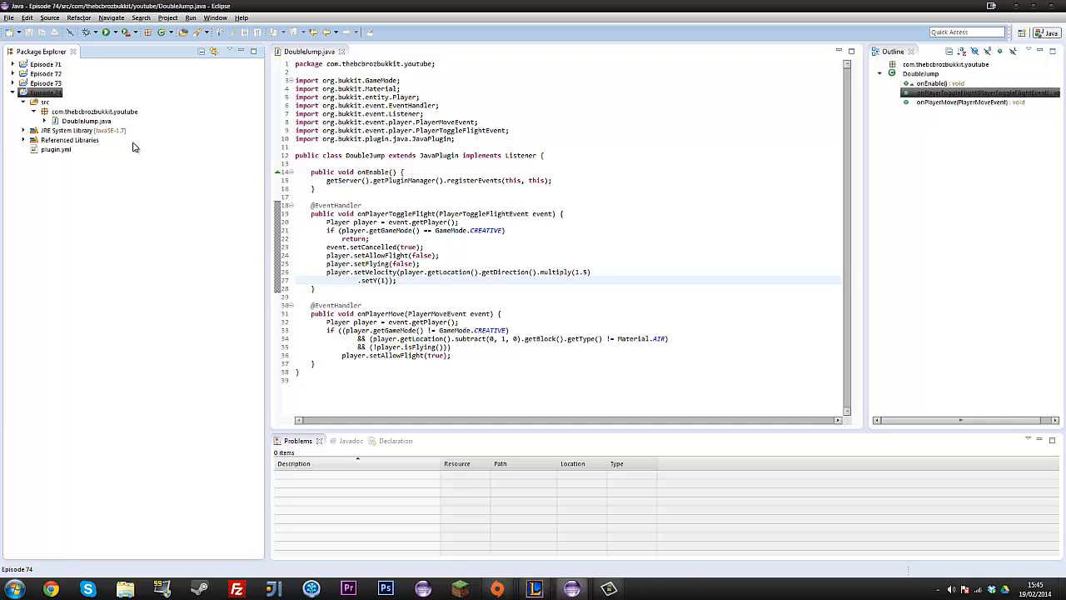
key(alt+Tab)
key(e)
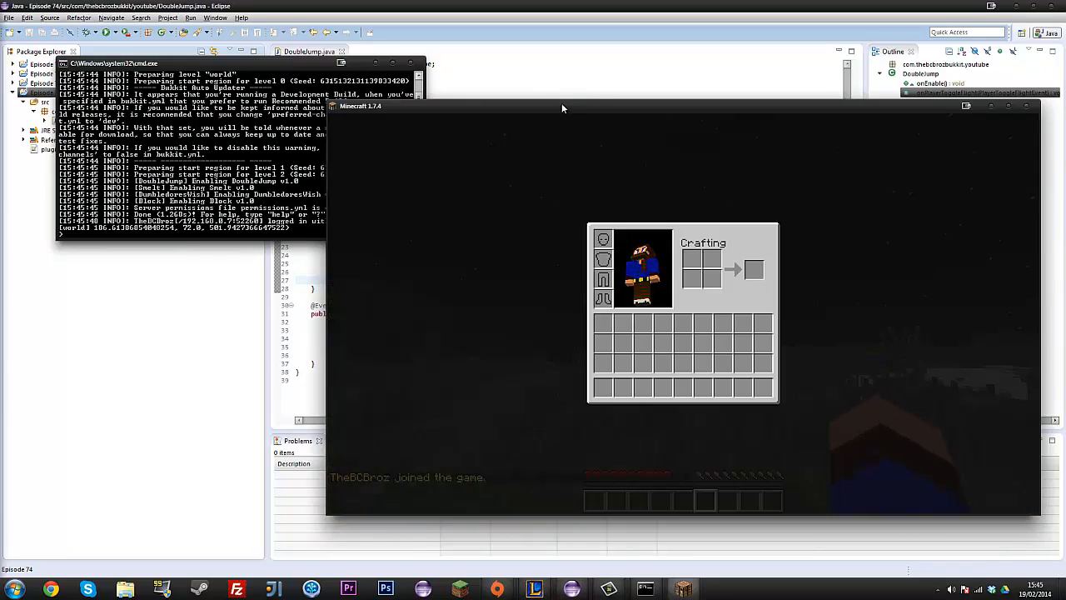
double_click(555, 105)
key(Escape)
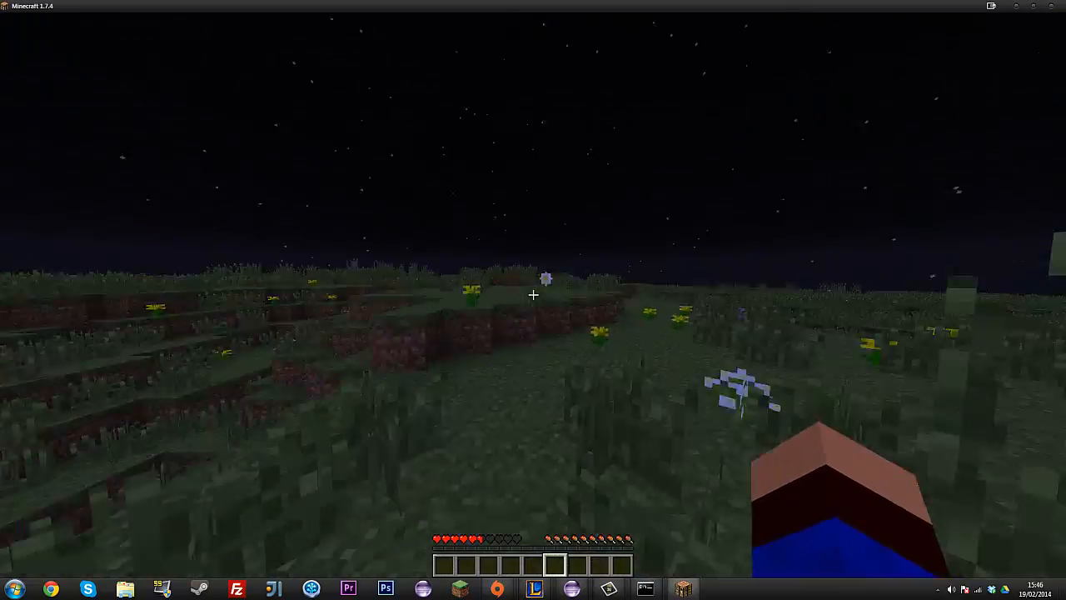
key(e)
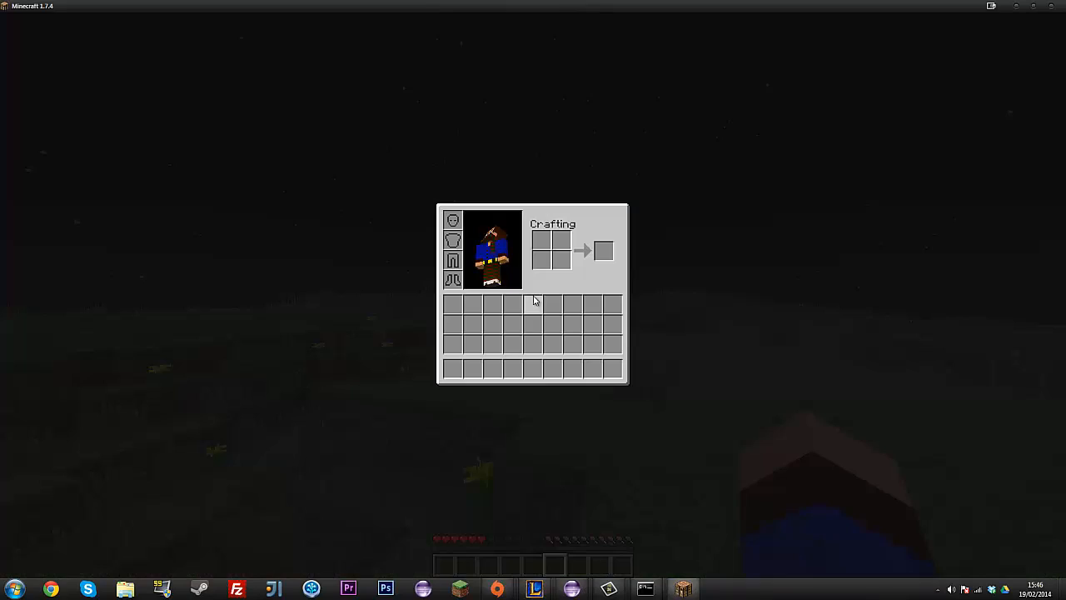